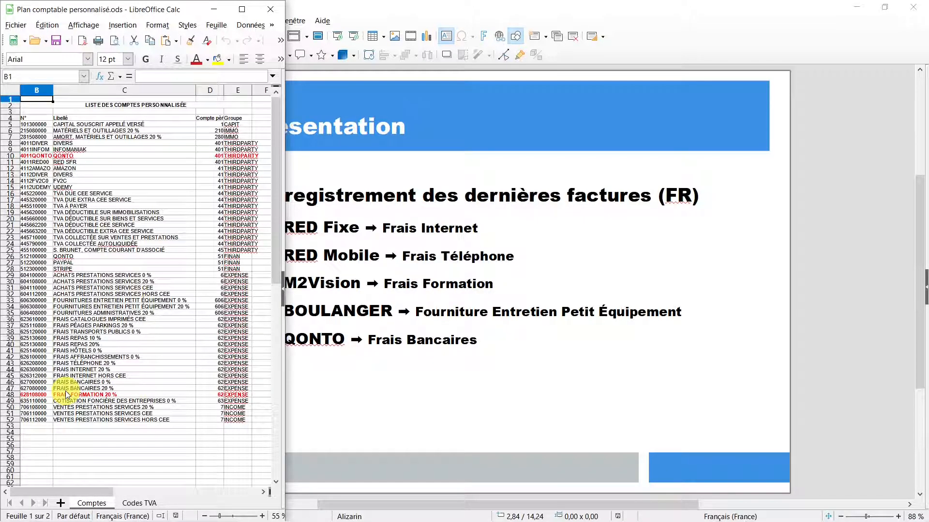
- Bring the Impress deck with slide 3's invoice list in front of Calc and deselect its text box
{"action": "left_click", "coordinate": [392, 214]}
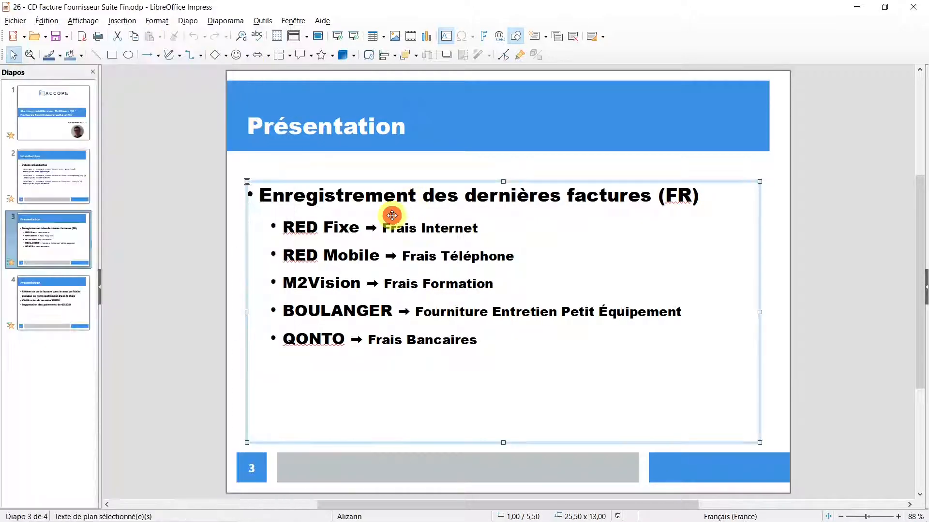
{"action": "left_click", "coordinate": [404, 369]}
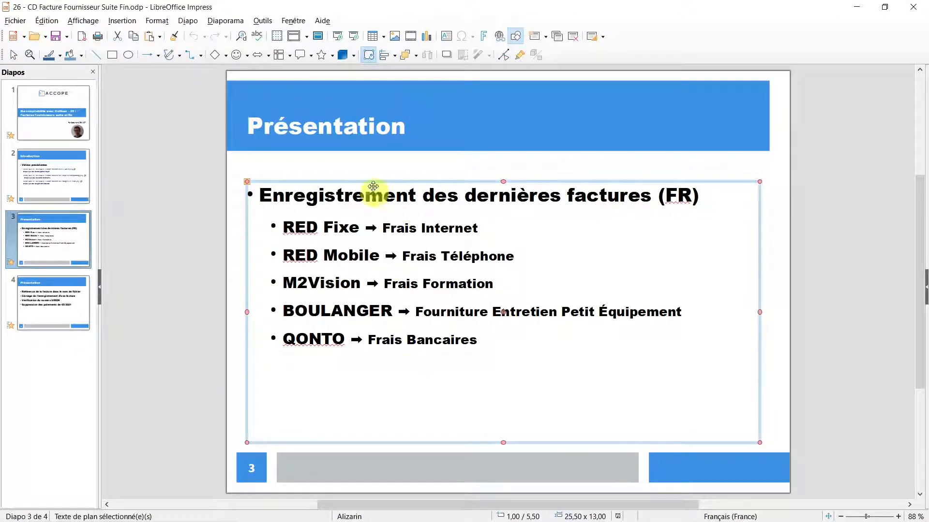
{"action": "left_click", "coordinate": [364, 170]}
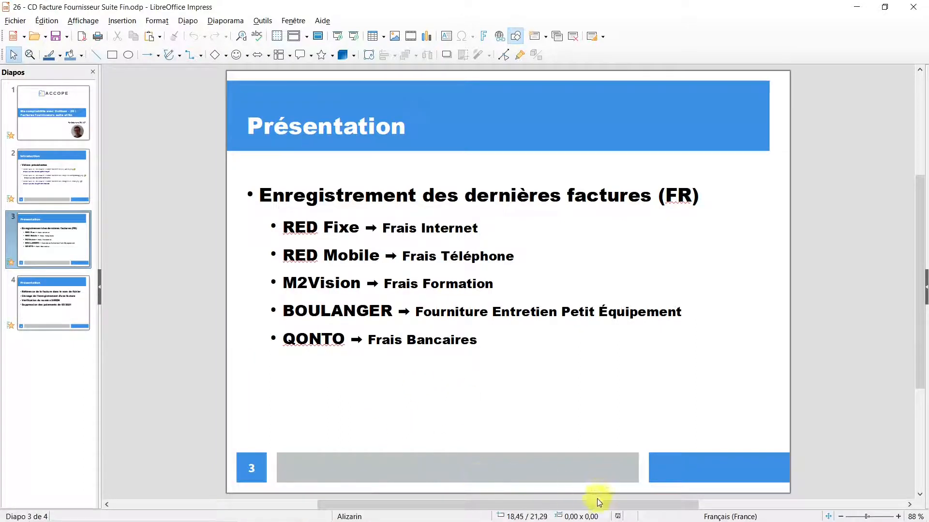
{"action": "mouse_move", "coordinate": [521, 512]}
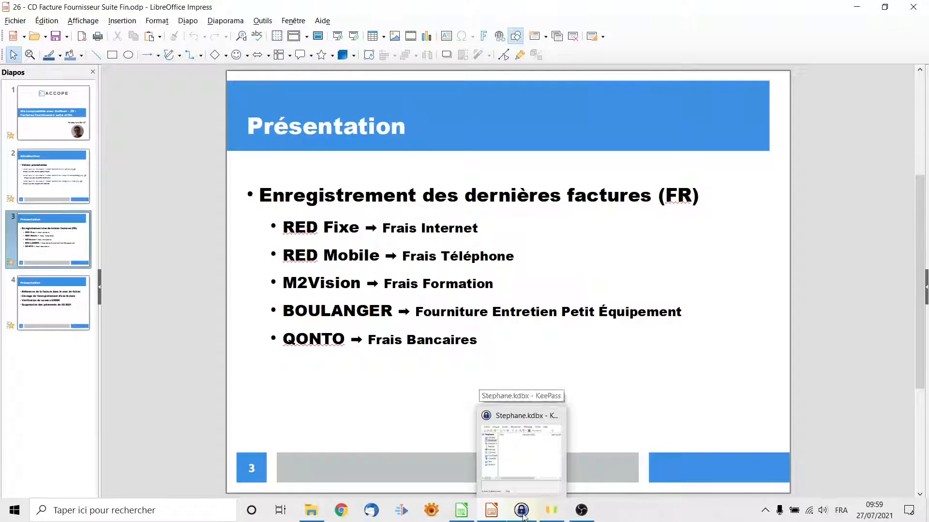
- Open Dolibarr and log in with KeePass's DB Test Util entry from the Amen.fr group
{"action": "left_click", "coordinate": [521, 511]}
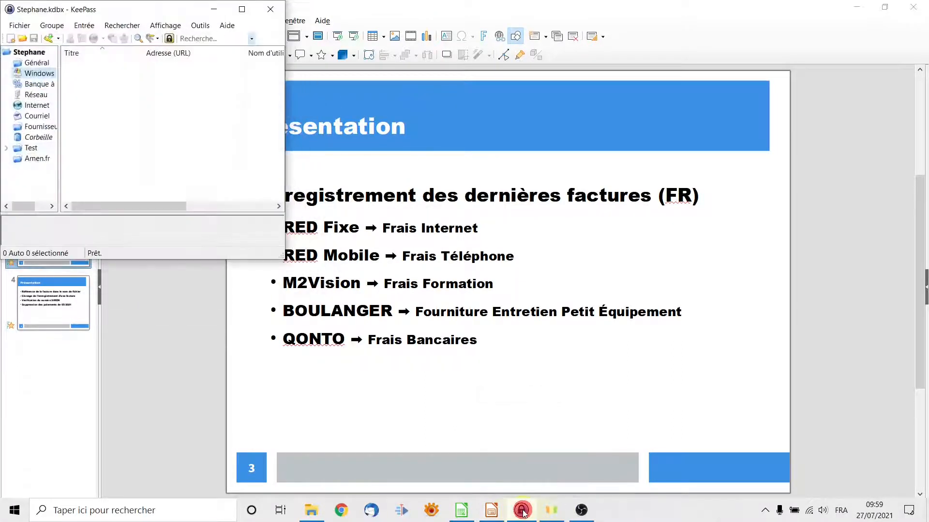
{"action": "left_click", "coordinate": [36, 161]}
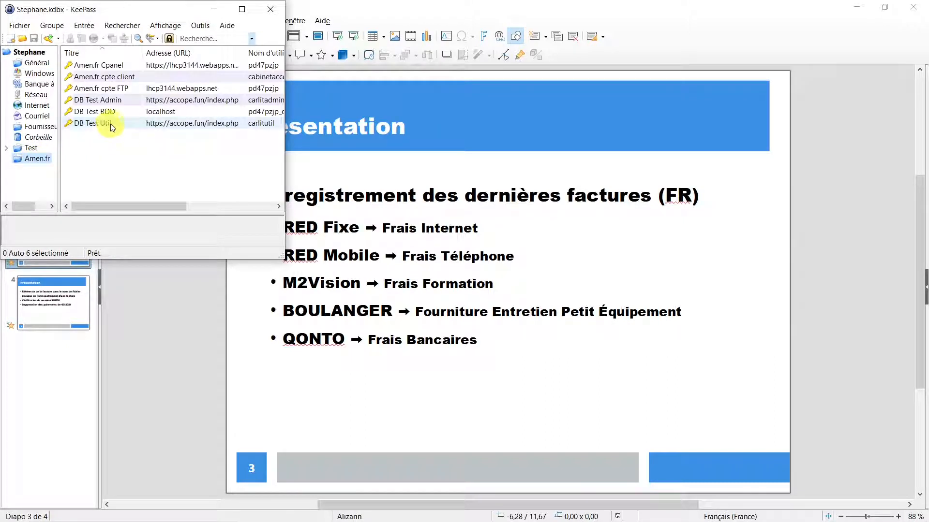
{"action": "left_click", "coordinate": [110, 123]}
{"action": "right_click", "coordinate": [119, 124]}
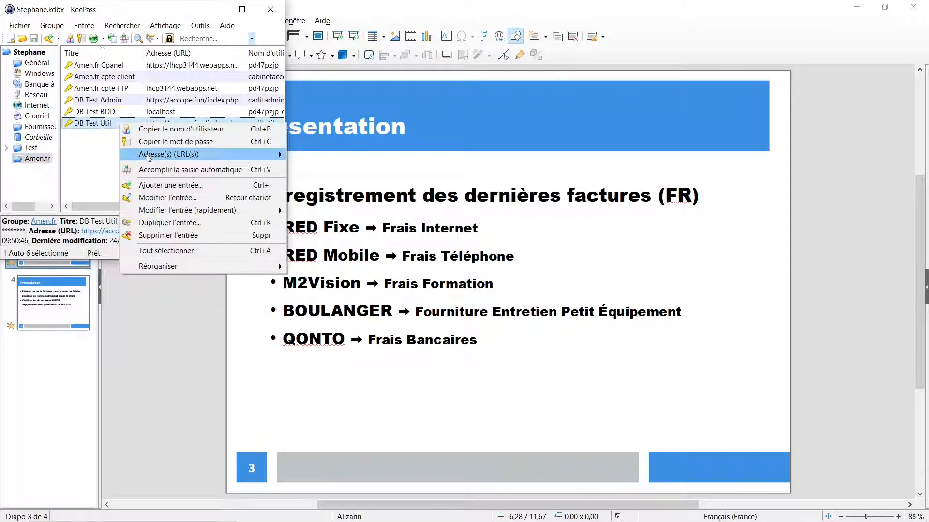
{"action": "mouse_move", "coordinate": [149, 157]}
{"action": "left_click", "coordinate": [317, 154]}
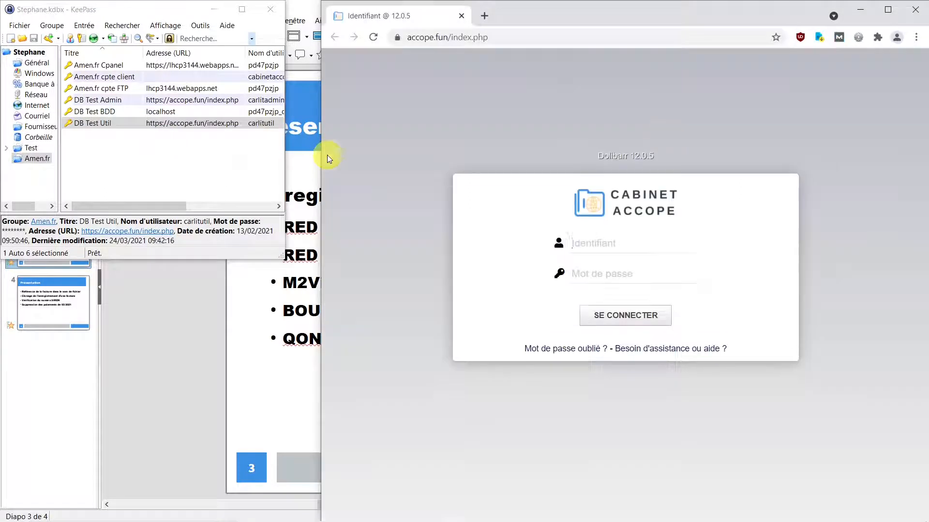
{"action": "right_click", "coordinate": [131, 124]}
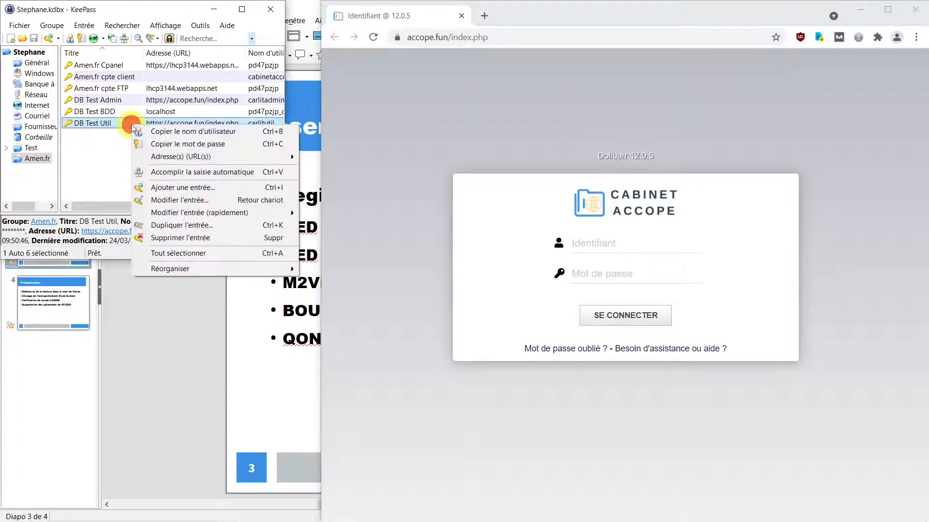
{"action": "left_click", "coordinate": [165, 172]}
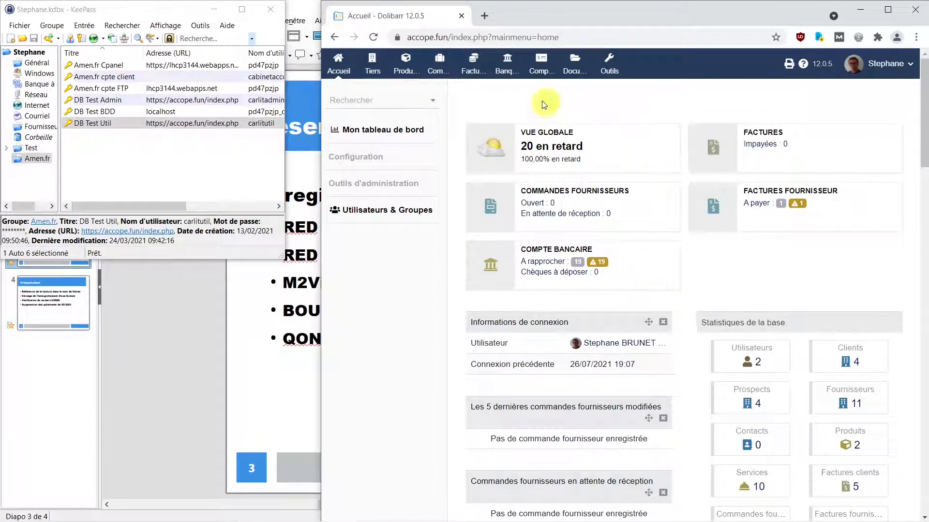
- Open the supplier invoices list under Facturation | Paiement and maximize the browser
{"action": "left_click", "coordinate": [474, 69]}
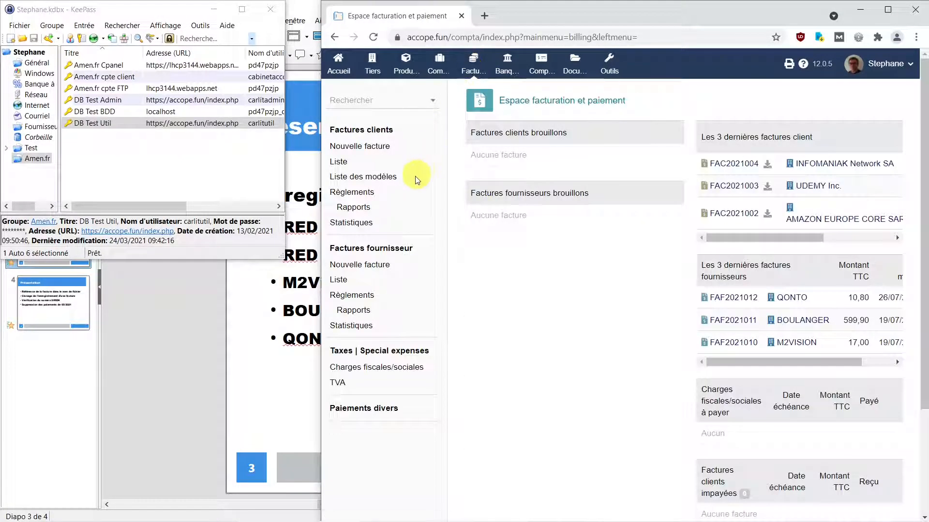
{"action": "left_click", "coordinate": [343, 283]}
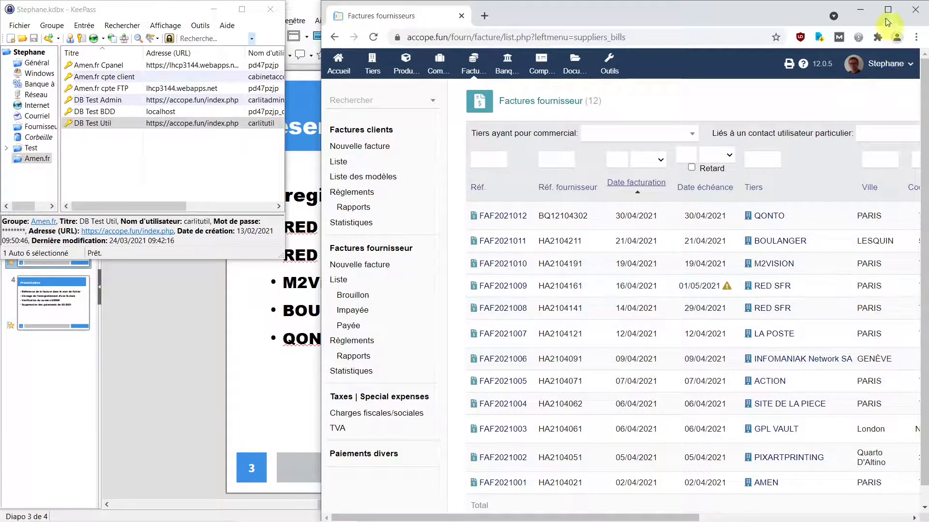
{"action": "left_click", "coordinate": [887, 9]}
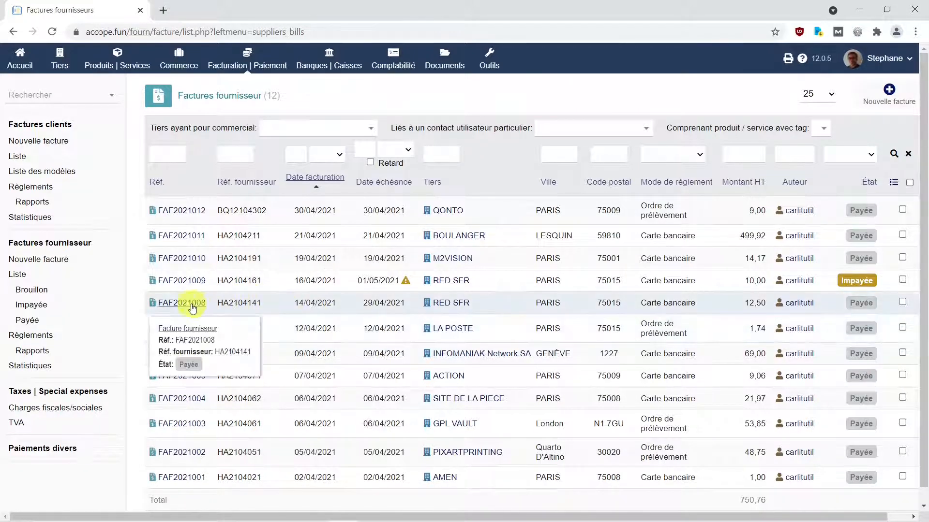
{"action": "mouse_move", "coordinate": [473, 301]}
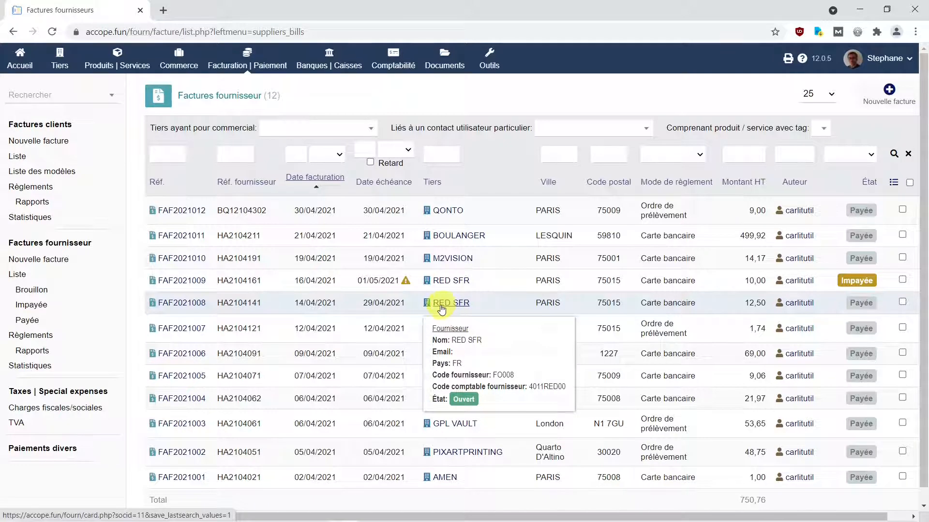
- Open invoice FAF2021008 and check its attached PDF against the 15,00 € TTC total
{"action": "left_click", "coordinate": [192, 307]}
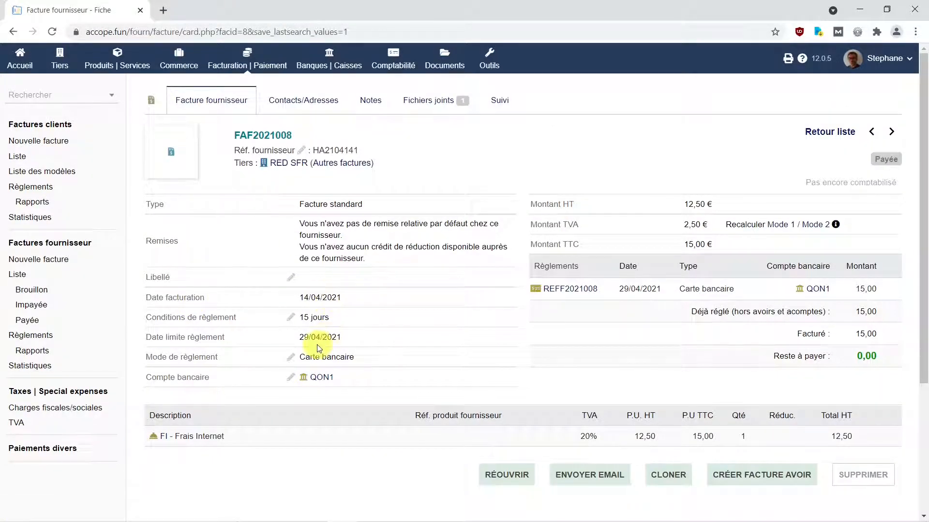
{"action": "scroll", "coordinate": [317, 346], "scroll_direction": "down", "scroll_amount": 3}
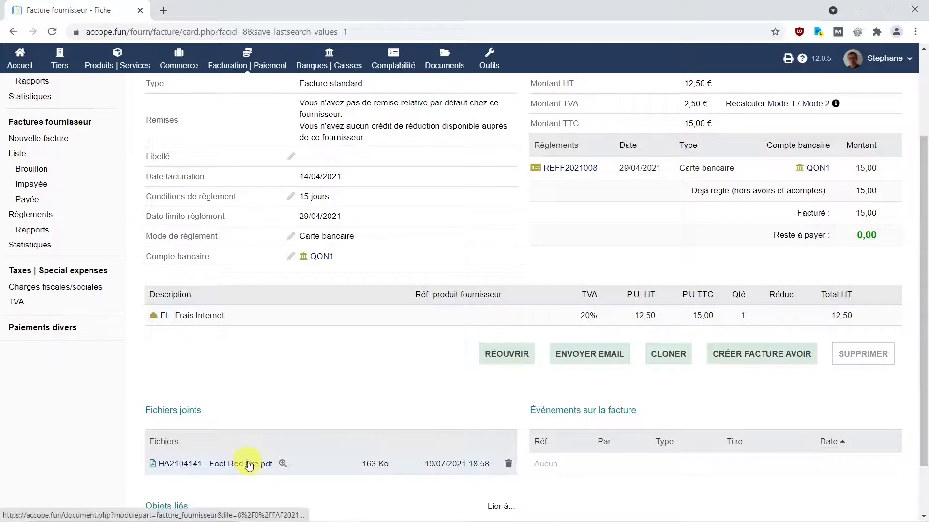
{"action": "left_click", "coordinate": [281, 465]}
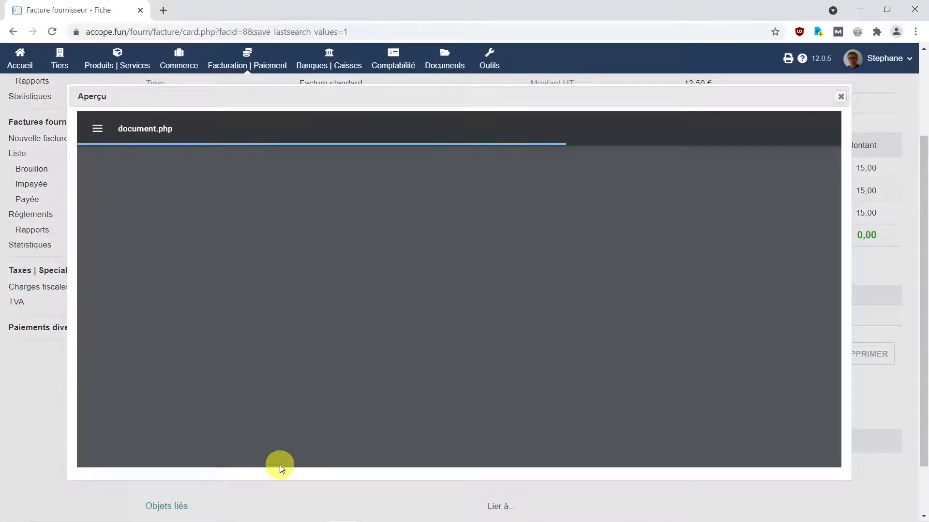
{"action": "scroll", "coordinate": [423, 351], "scroll_direction": "down", "scroll_amount": 2}
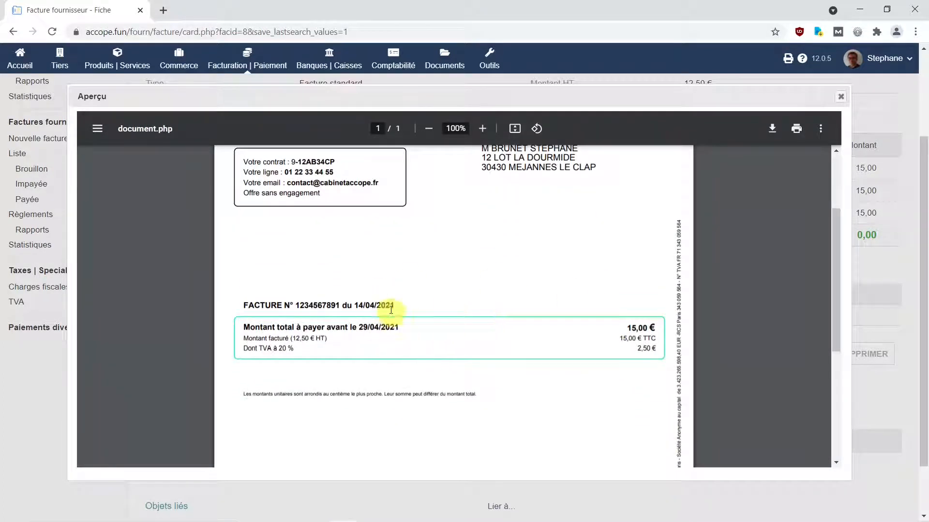
{"action": "scroll", "coordinate": [387, 318], "scroll_direction": "down", "scroll_amount": 4}
{"action": "scroll", "coordinate": [387, 318], "scroll_direction": "up", "scroll_amount": 8}
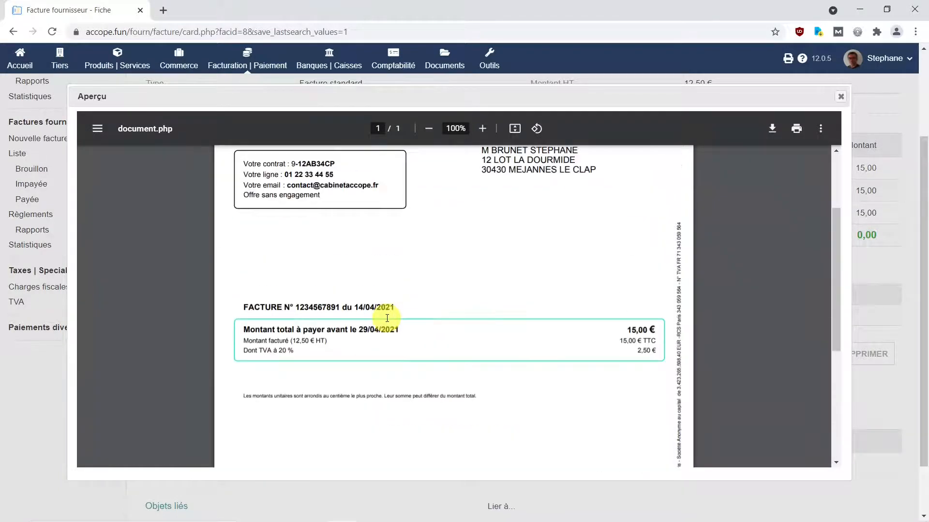
{"action": "left_click", "coordinate": [839, 100]}
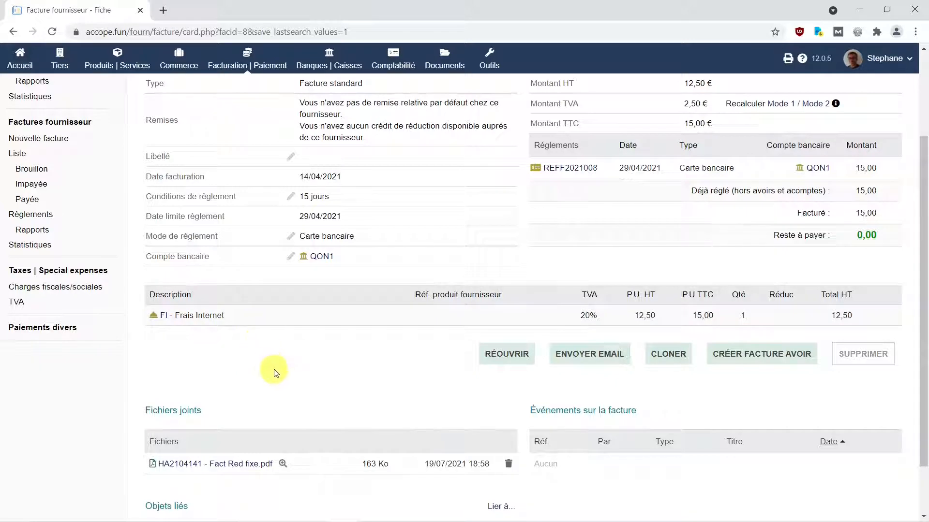
{"action": "scroll", "coordinate": [279, 375], "scroll_direction": "up", "scroll_amount": 3}
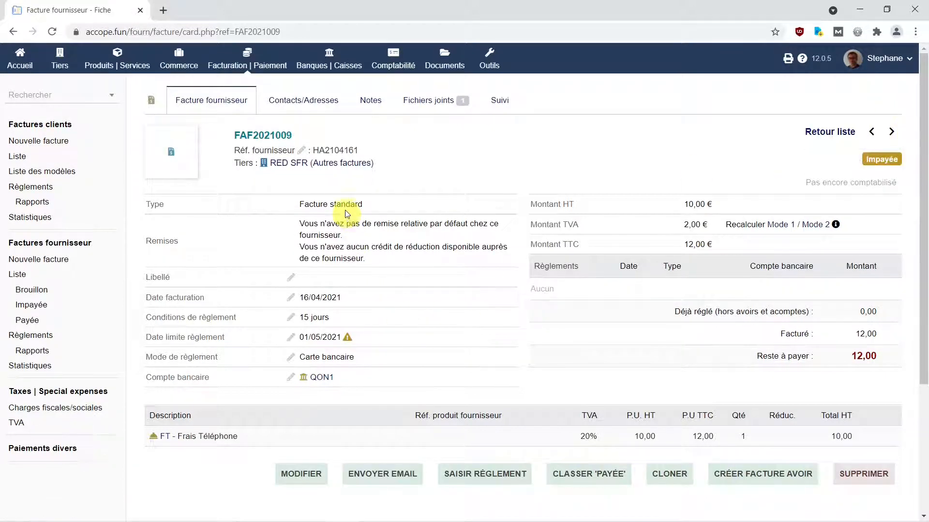
- Preview the Red Mobile PDF of FAF2021009 and confirm it matches 12,00 € TTC
{"action": "mouse_move", "coordinate": [280, 167]}
{"action": "scroll", "coordinate": [237, 457], "scroll_direction": "down", "scroll_amount": 3}
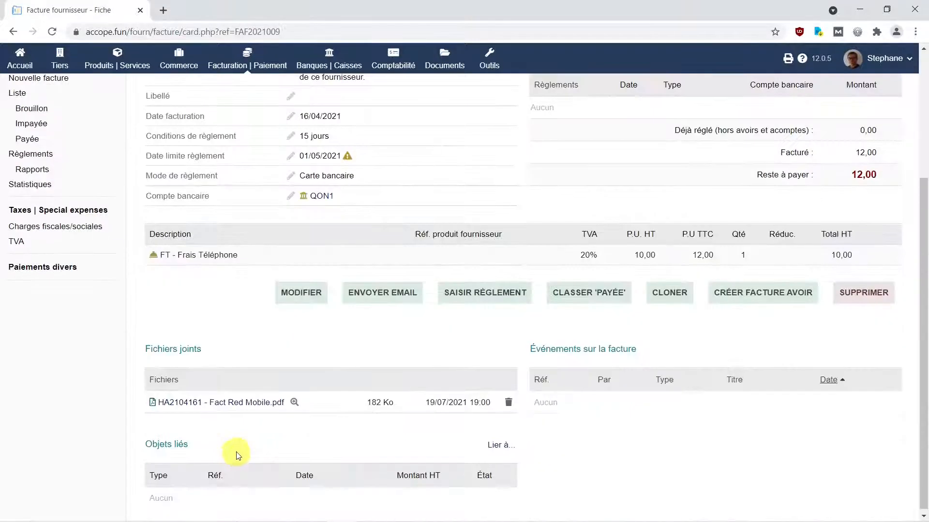
{"action": "left_click", "coordinate": [294, 402]}
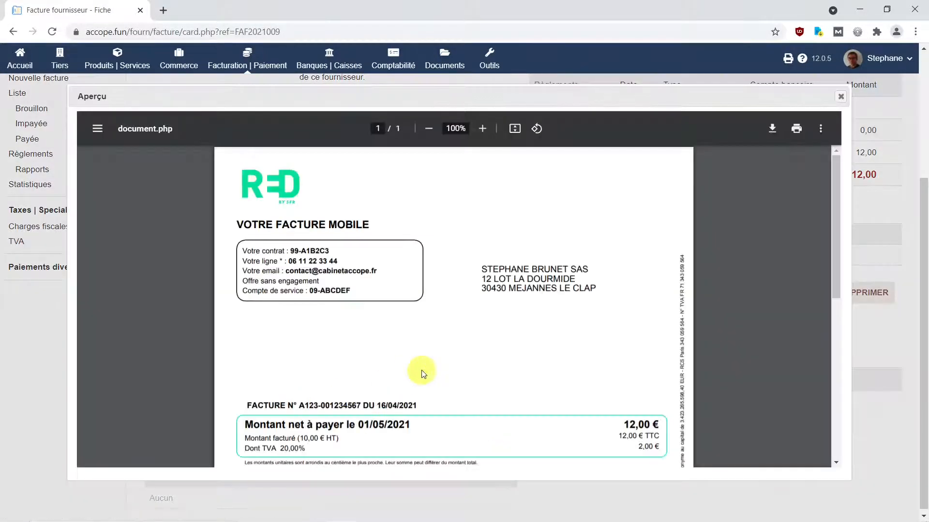
{"action": "scroll", "coordinate": [421, 373], "scroll_direction": "down", "scroll_amount": 1}
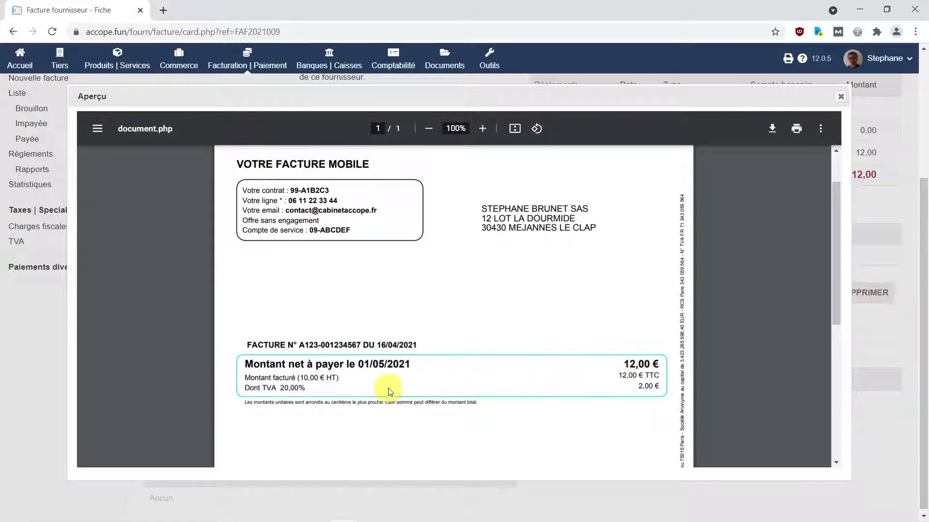
{"action": "scroll", "coordinate": [300, 259], "scroll_direction": "down", "scroll_amount": 6}
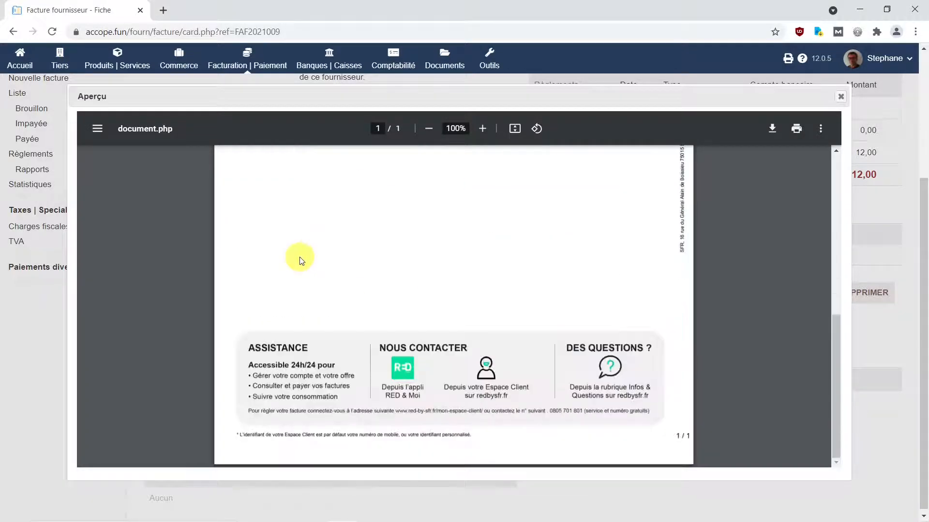
{"action": "scroll", "coordinate": [300, 259], "scroll_direction": "up", "scroll_amount": 7}
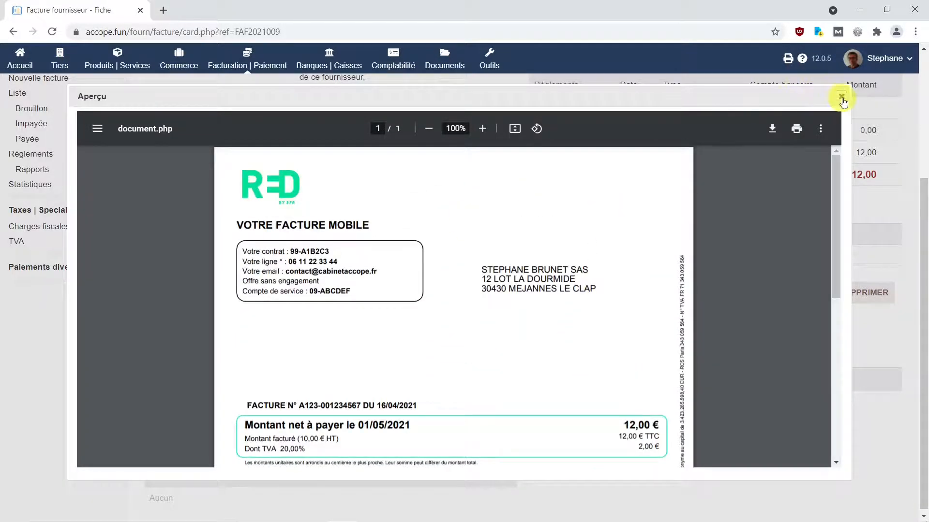
{"action": "left_click", "coordinate": [842, 100]}
{"action": "scroll", "coordinate": [785, 200], "scroll_direction": "up", "scroll_amount": 4}
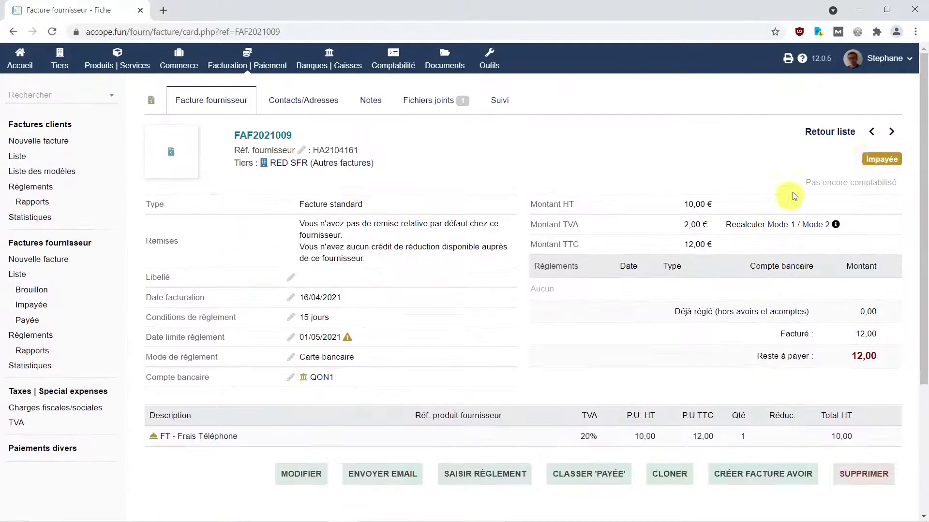
- Go to FAF2021010, verify its M2Vision PDF at 17,00 €, then advance to FAF2021011
{"action": "left_click", "coordinate": [893, 132]}
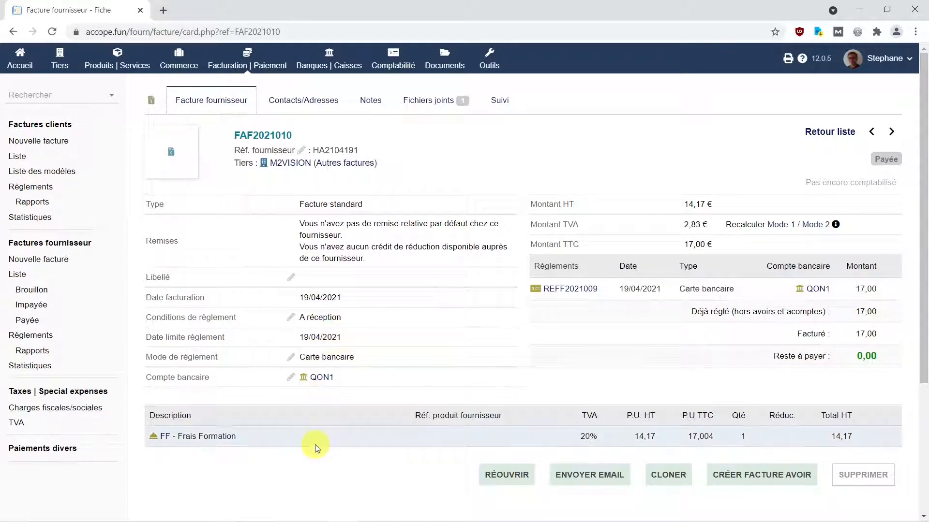
{"action": "scroll", "coordinate": [315, 445], "scroll_direction": "down", "scroll_amount": 4}
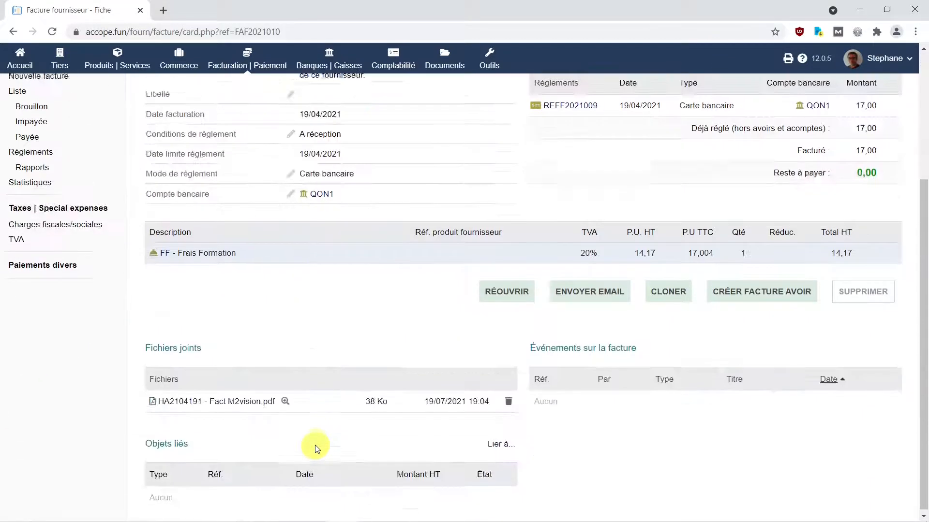
{"action": "left_click", "coordinate": [286, 398]}
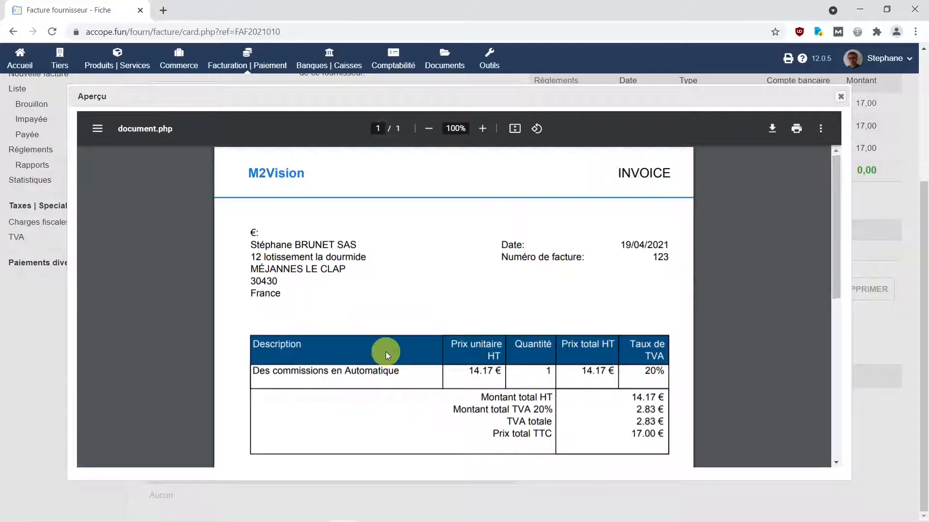
{"action": "scroll", "coordinate": [385, 352], "scroll_direction": "down", "scroll_amount": 4}
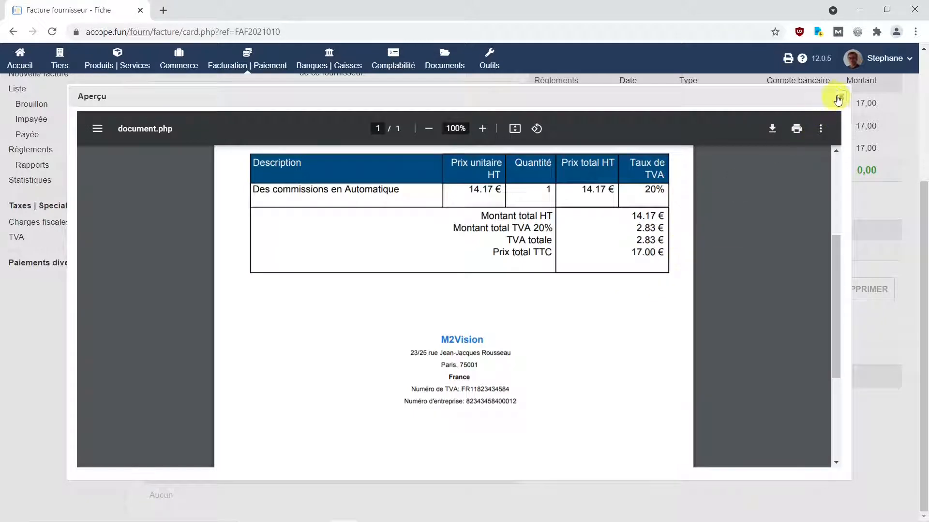
{"action": "left_click", "coordinate": [840, 97]}
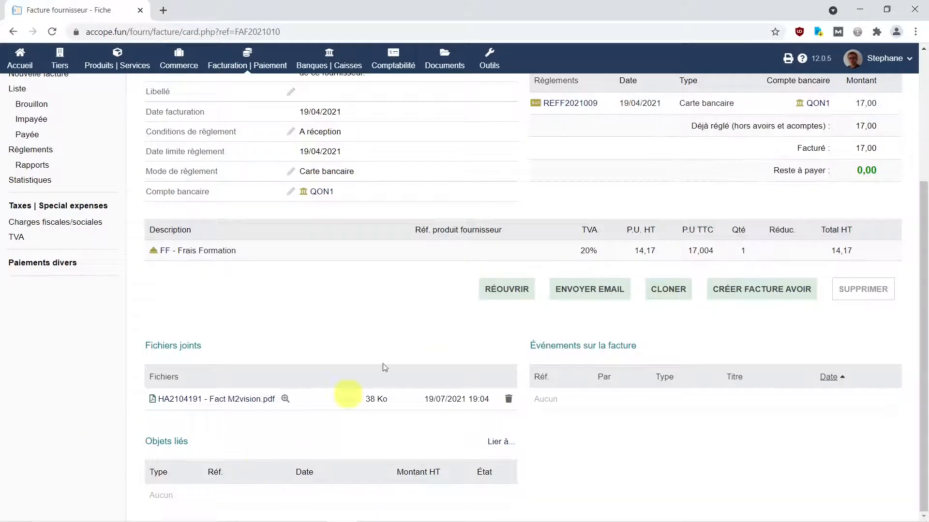
{"action": "scroll", "coordinate": [508, 259], "scroll_direction": "up", "scroll_amount": 4}
{"action": "left_click", "coordinate": [891, 132]}
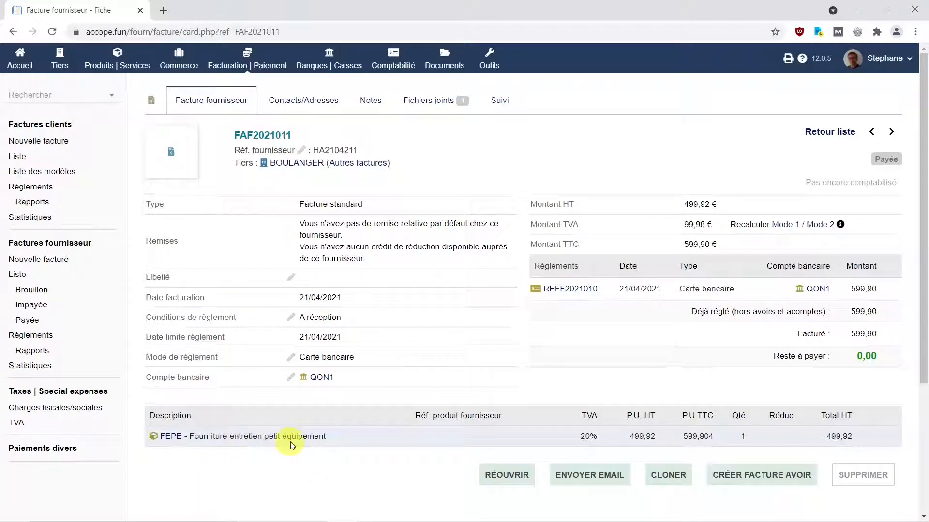
- Check the HA2104211 - Fact Boulanger.pdf attachment against FAF2021011's 599,90 € total
{"action": "scroll", "coordinate": [330, 443], "scroll_direction": "down", "scroll_amount": 2}
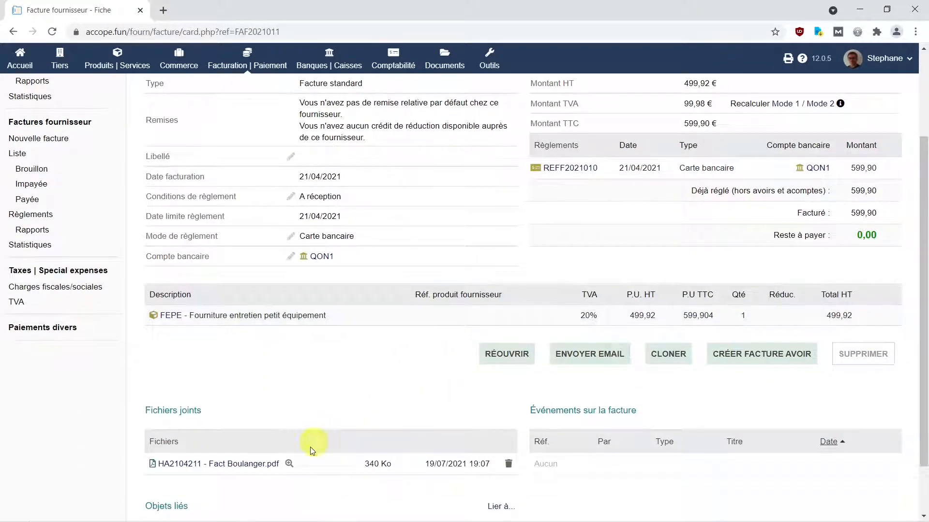
{"action": "left_click", "coordinate": [286, 464]}
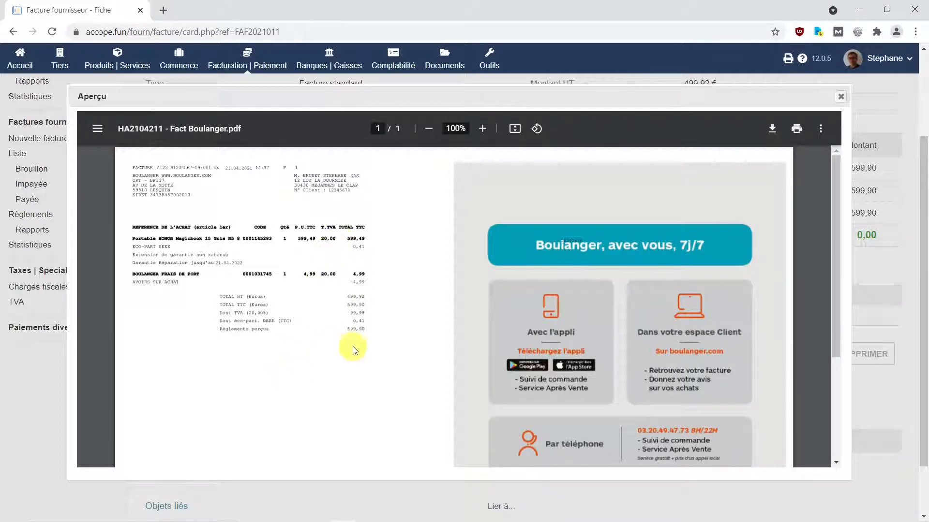
{"action": "left_click", "coordinate": [841, 99]}
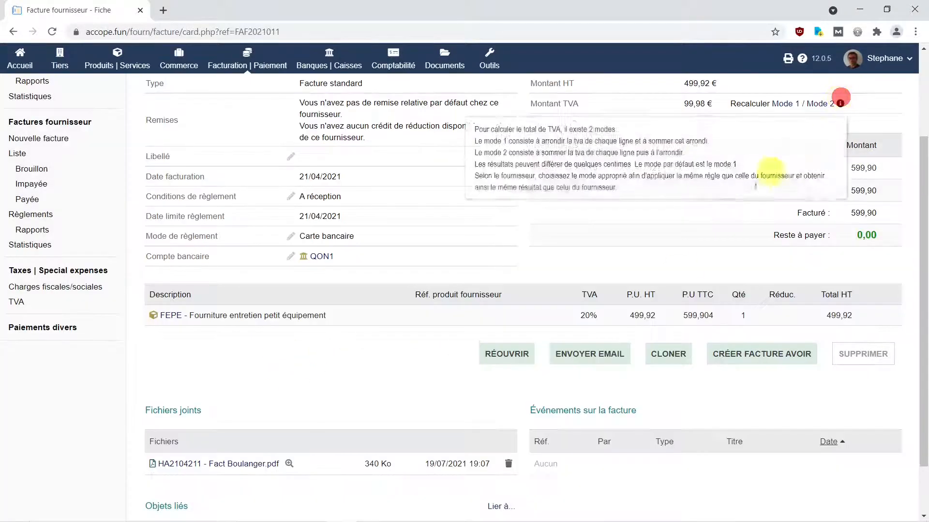
{"action": "scroll", "coordinate": [460, 356], "scroll_direction": "up", "scroll_amount": 3}
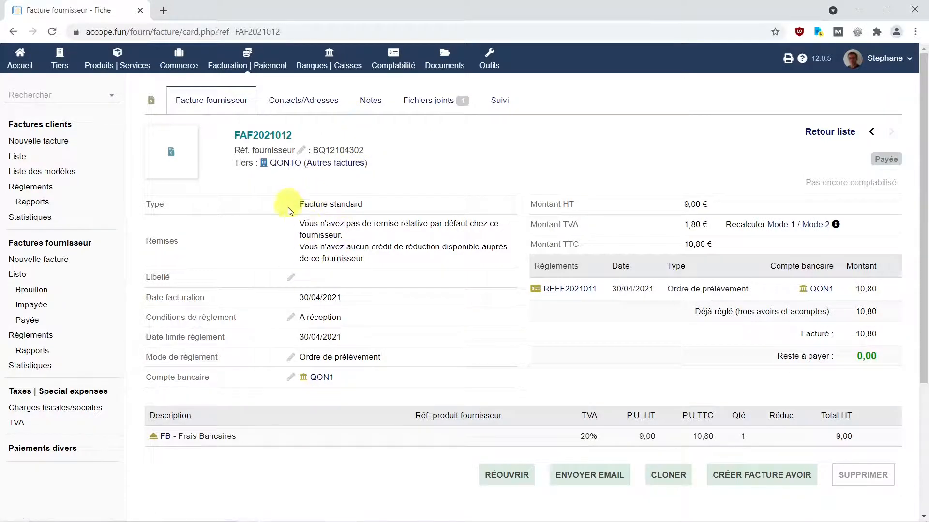
- Preview BQ12104302 - Fact QONTO.pdf and confirm FAF2021012's 10,80 € TTC total
{"action": "mouse_move", "coordinate": [321, 388]}
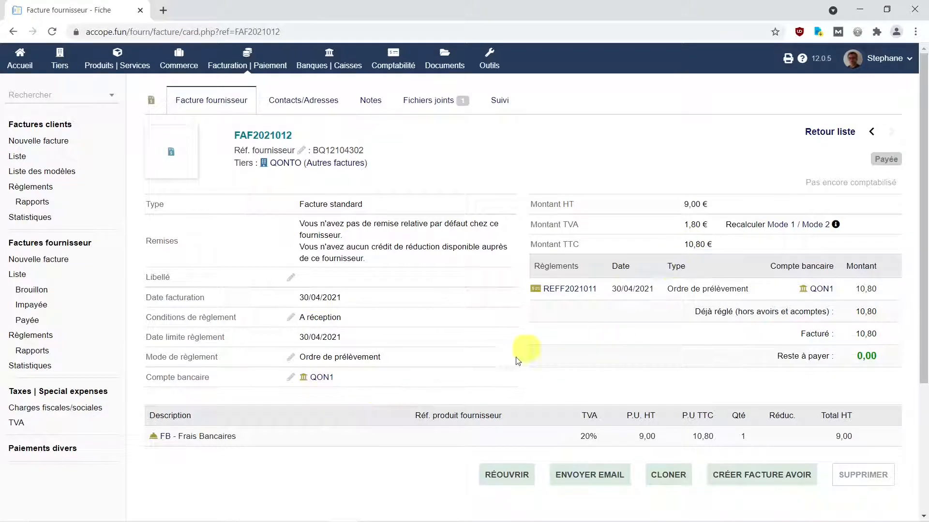
{"action": "scroll", "coordinate": [311, 441], "scroll_direction": "down", "scroll_amount": 4}
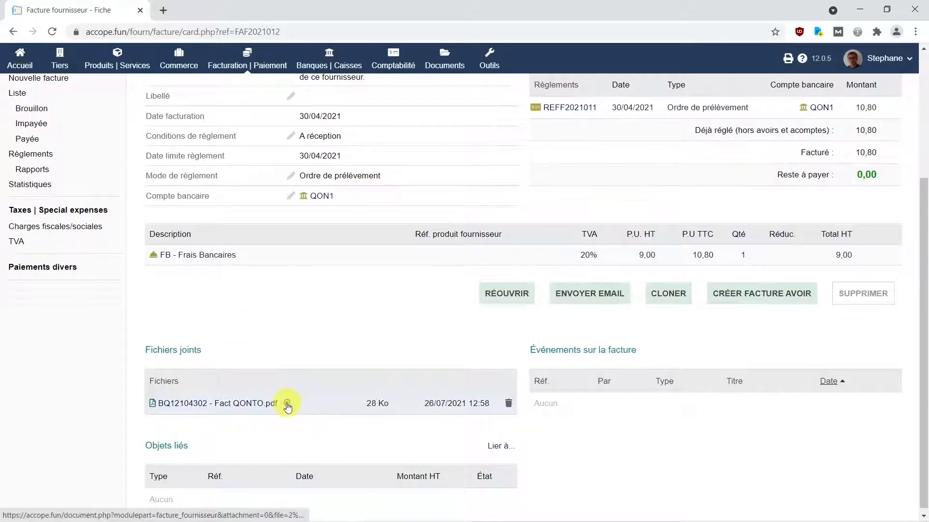
{"action": "left_click", "coordinate": [287, 403]}
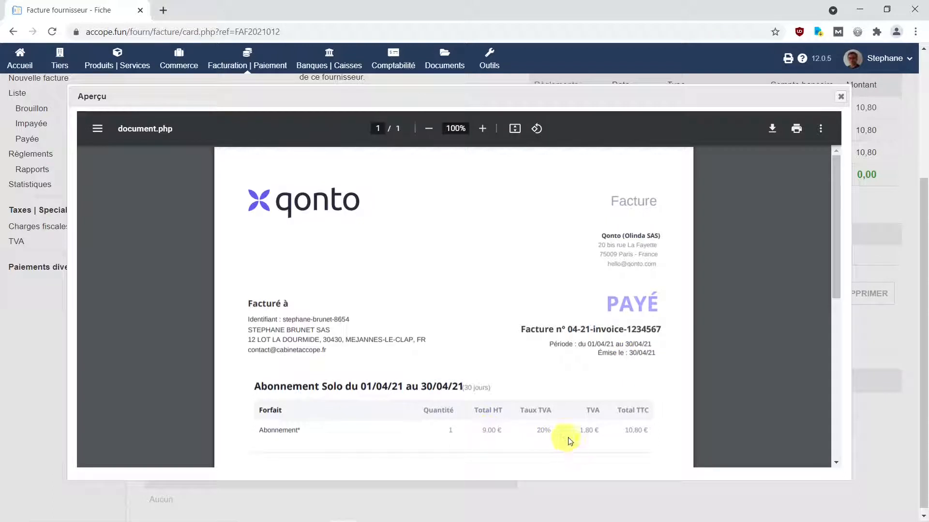
{"action": "scroll", "coordinate": [601, 432], "scroll_direction": "down", "scroll_amount": 10}
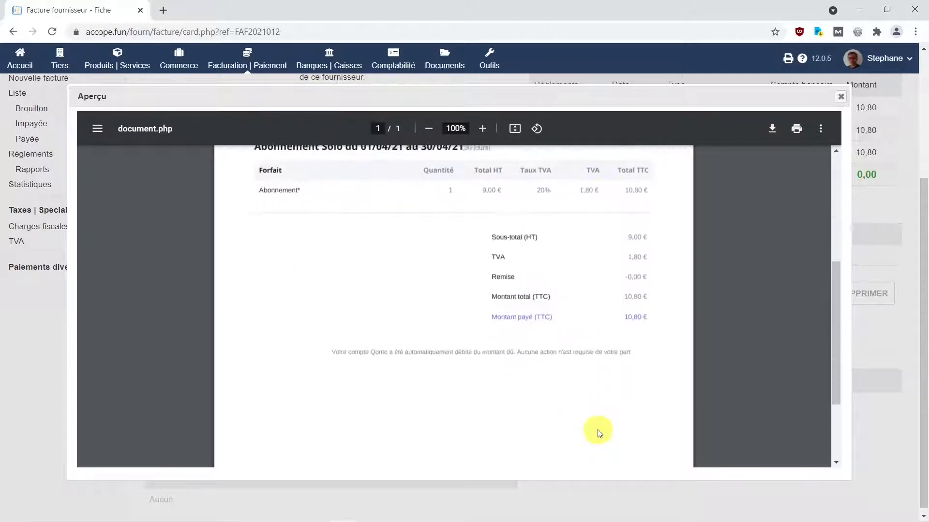
{"action": "scroll", "coordinate": [599, 432], "scroll_direction": "up", "scroll_amount": 10}
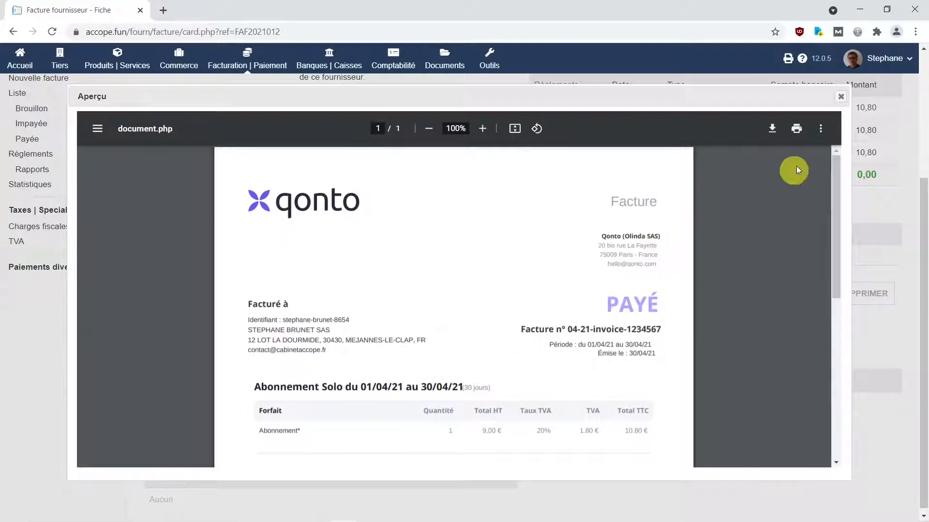
{"action": "left_click", "coordinate": [841, 97]}
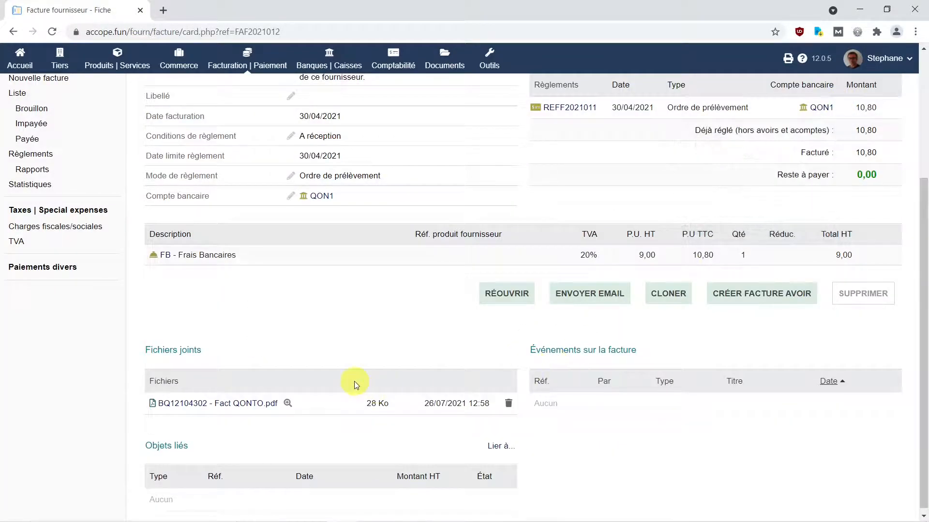
{"action": "scroll", "coordinate": [354, 381], "scroll_direction": "up", "scroll_amount": 3}
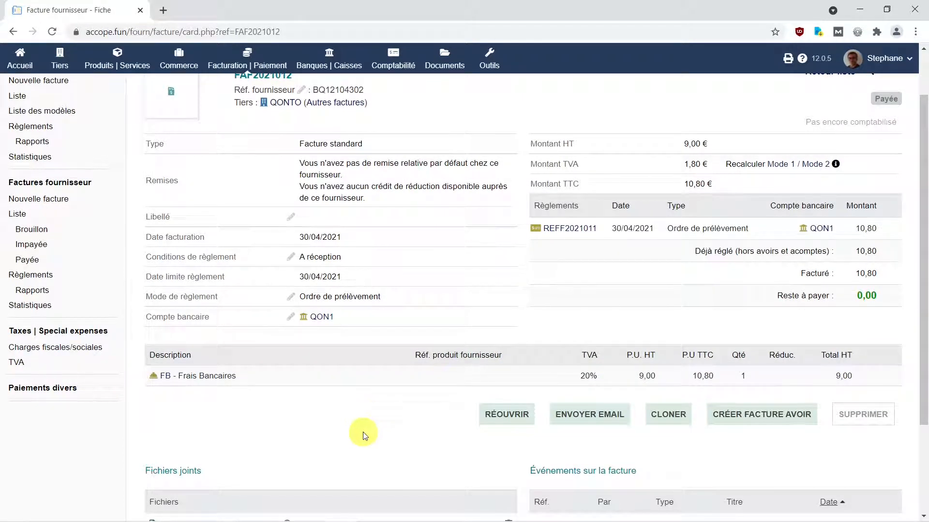
{"action": "mouse_move", "coordinate": [362, 520]}
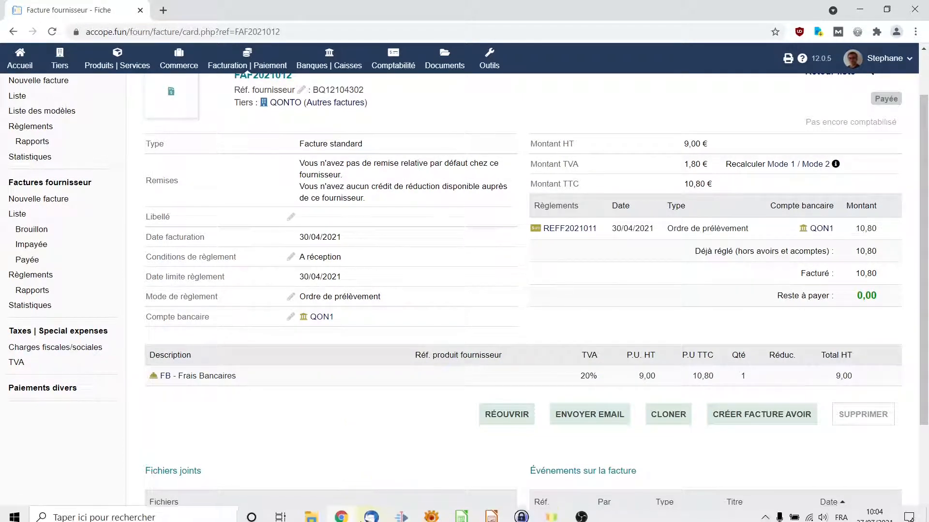
- Show Impress slide 4 with the upcoming topics, then return to the Dolibarr invoice
{"action": "left_click", "coordinate": [491, 516]}
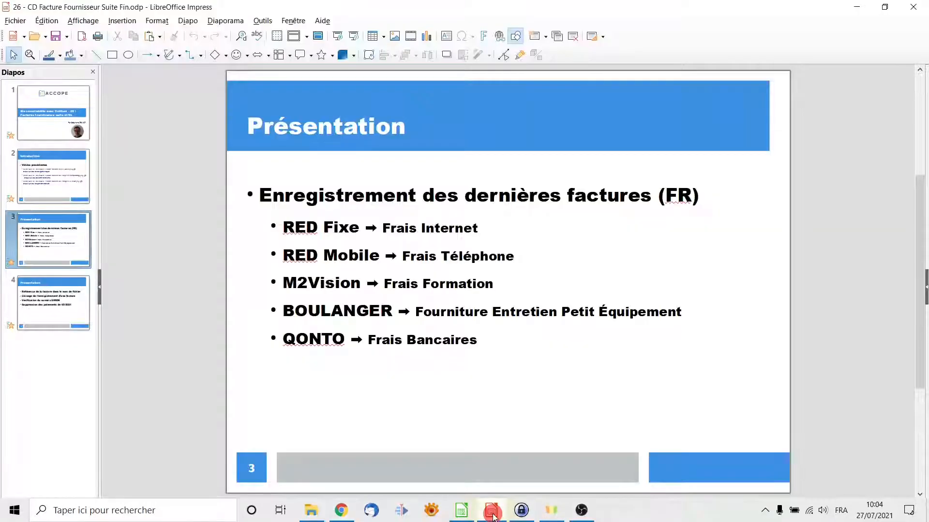
{"action": "left_click", "coordinate": [47, 303]}
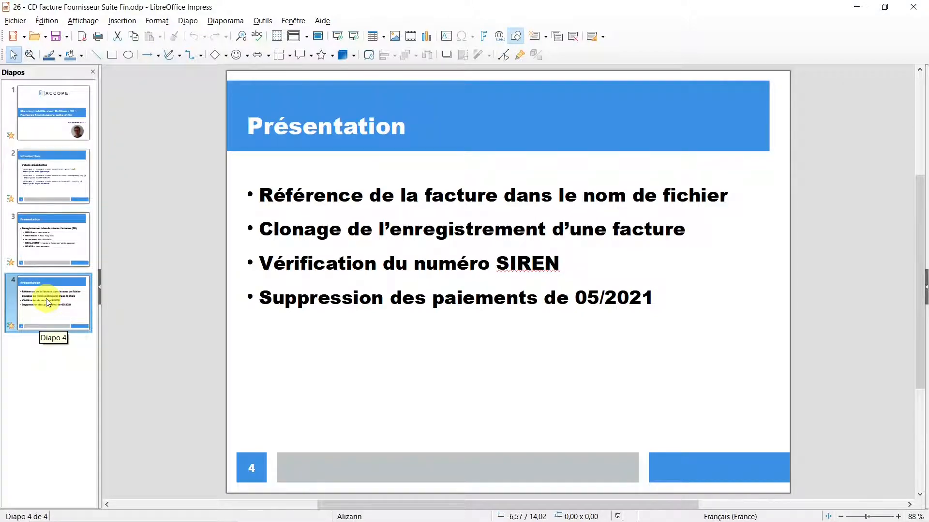
{"action": "left_click", "coordinate": [342, 512]}
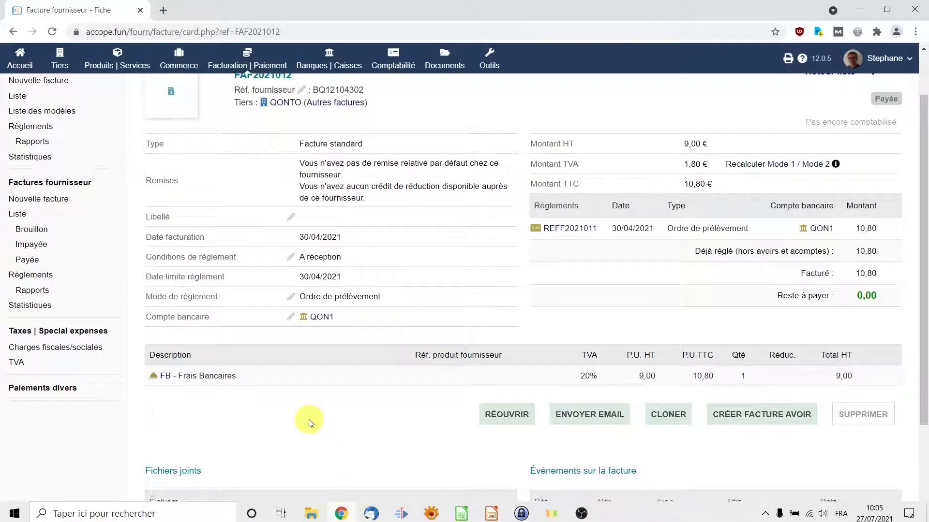
{"action": "scroll", "coordinate": [308, 419], "scroll_direction": "up", "scroll_amount": 2}
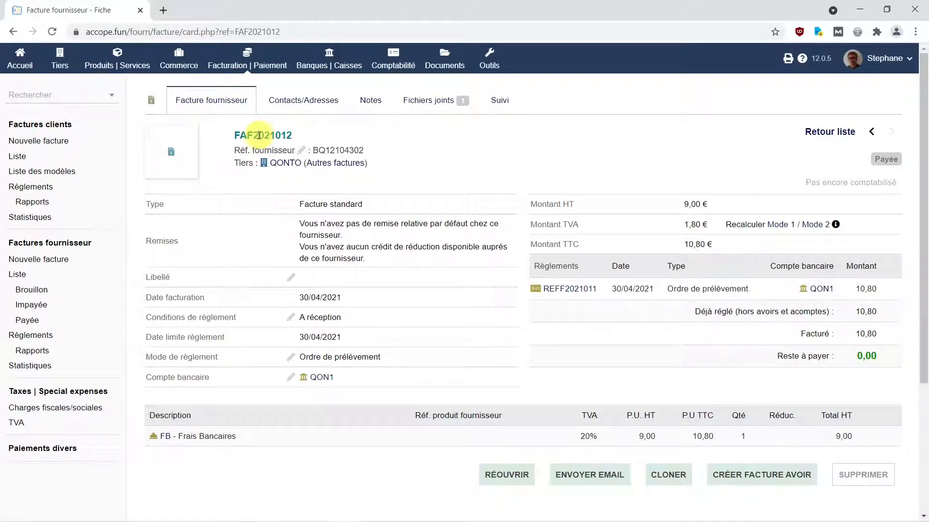
- Open the Fichiers joints page of QONTO invoice FAF2021012
{"action": "left_click", "coordinate": [432, 108]}
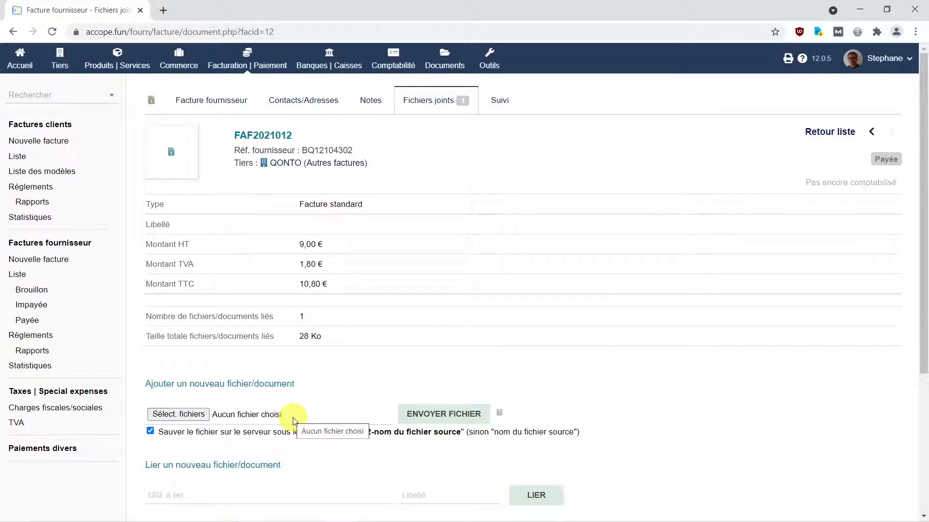
{"action": "mouse_move", "coordinate": [334, 521]}
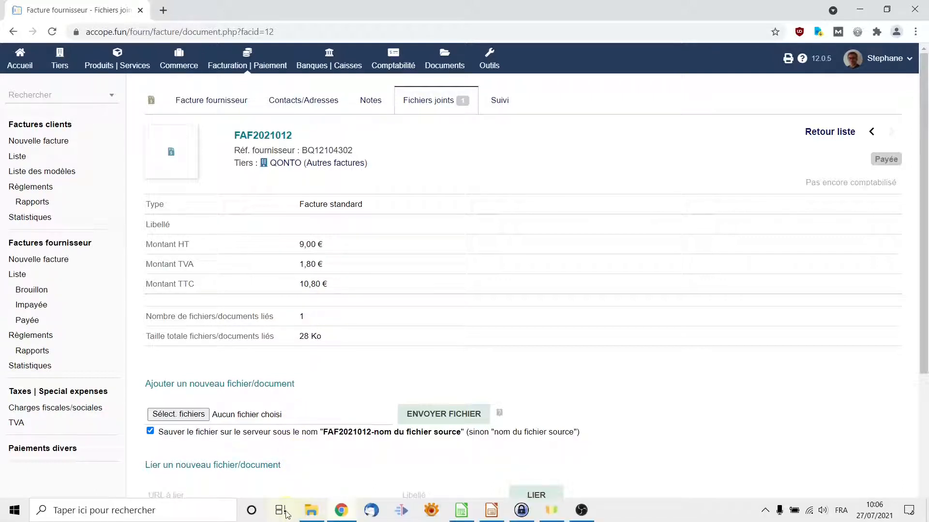
- Navigate to 2021 > 3 - Comptabilité > 2 - Achats fournisseurs, then start choosing FAF2021012's upload file
{"action": "left_click", "coordinate": [312, 516]}
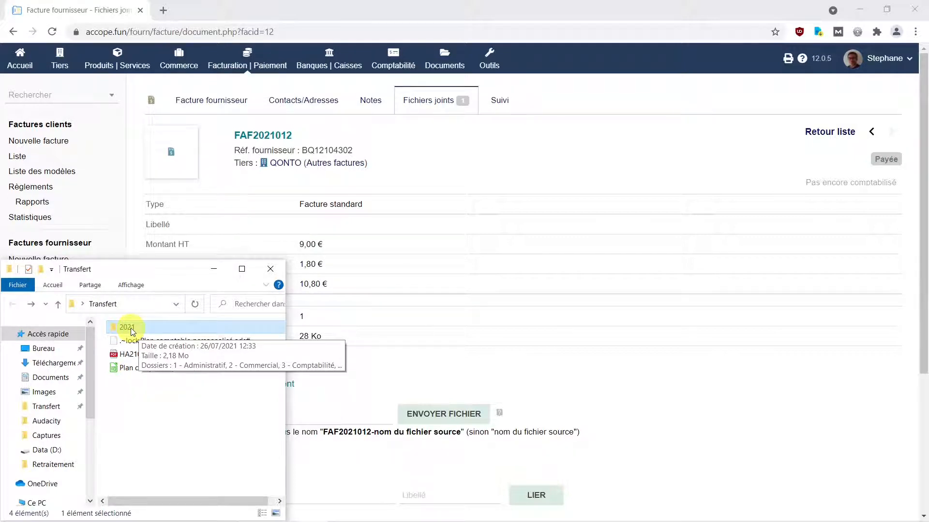
{"action": "double_click", "coordinate": [131, 328]}
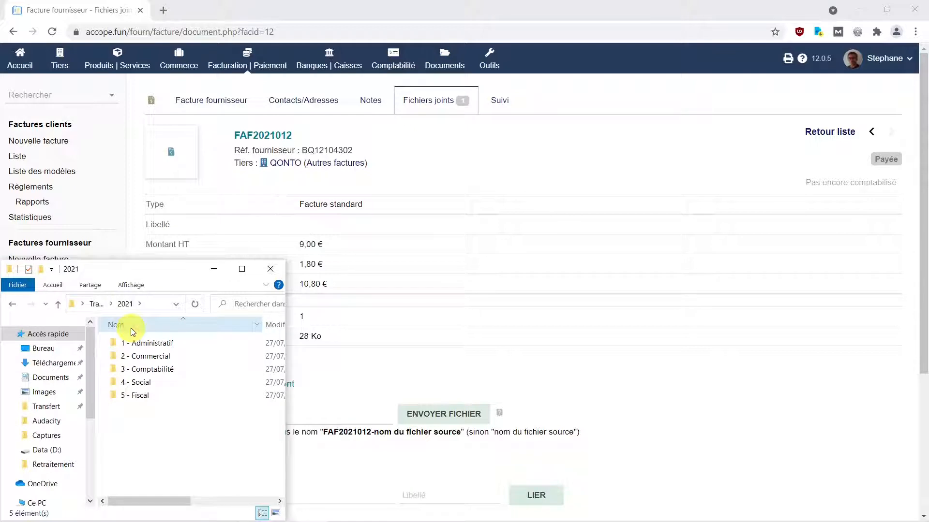
{"action": "double_click", "coordinate": [163, 368]}
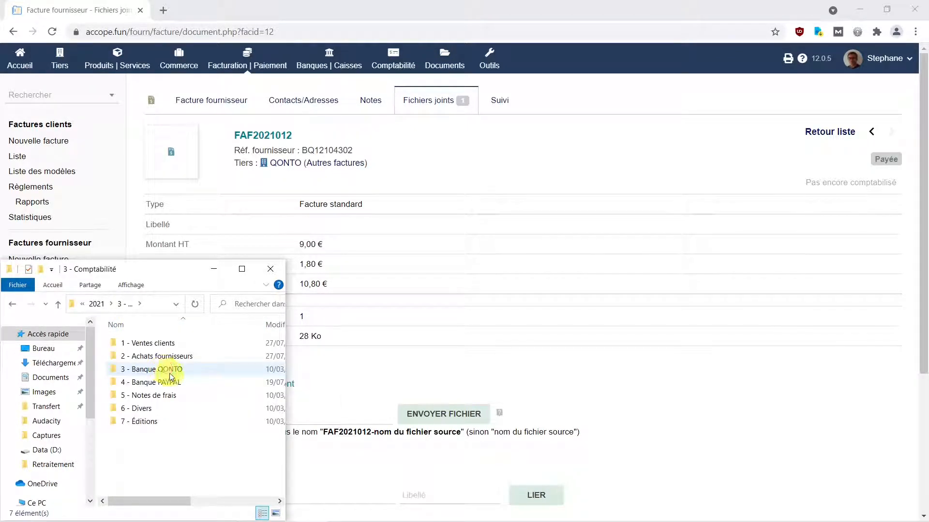
{"action": "double_click", "coordinate": [170, 359]}
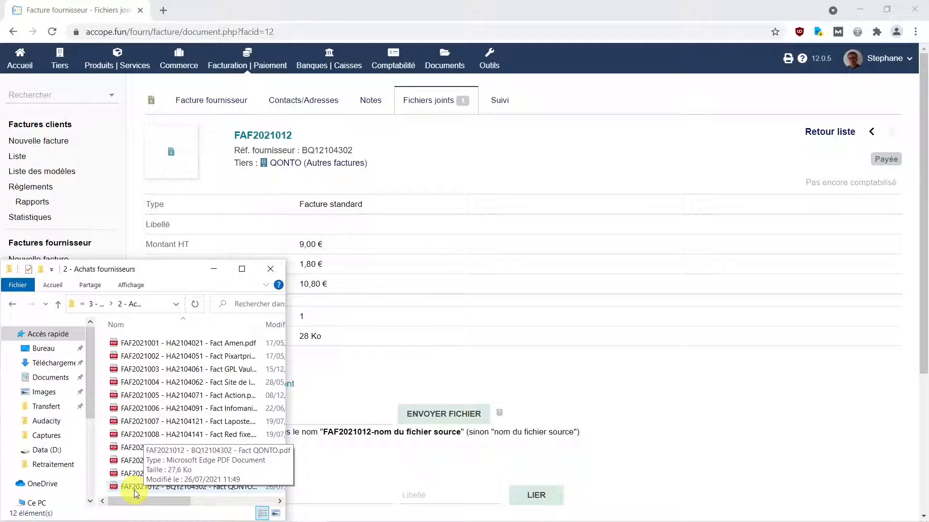
{"action": "left_click", "coordinate": [360, 417]}
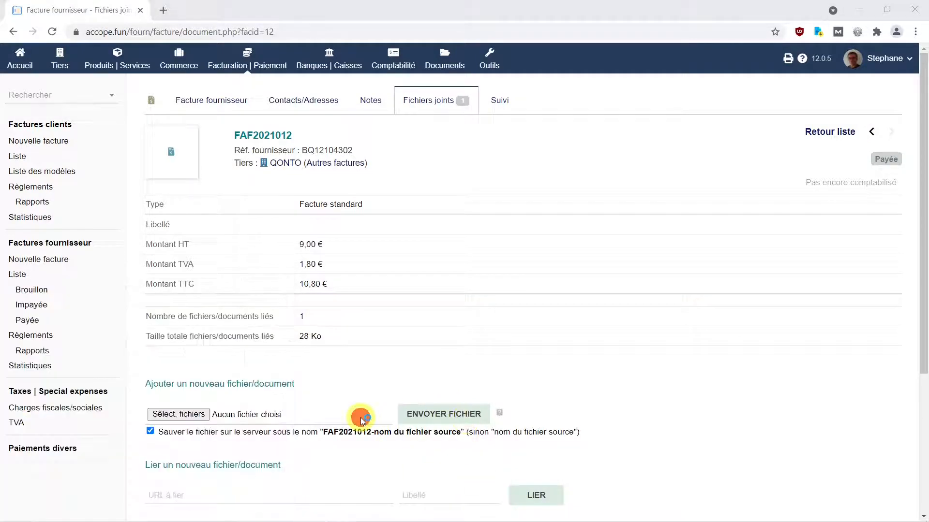
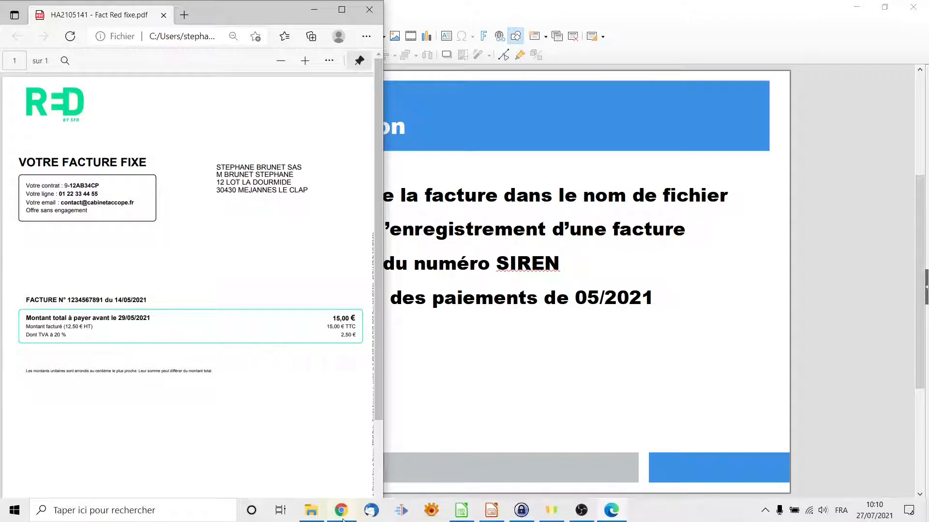
- Bring the Dolibarr window back and place it beside the RED fixed-line invoice PDF
{"action": "left_click", "coordinate": [349, 517]}
{"action": "left_click", "coordinate": [887, 7]}
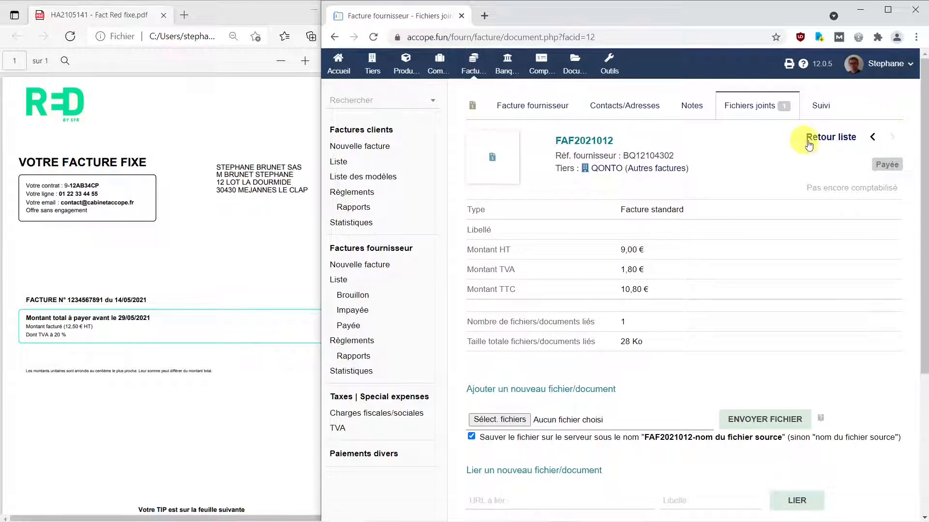
- Return to the supplier invoice list, maximized, and compare it with the RED invoice PDF
{"action": "left_click", "coordinate": [827, 139]}
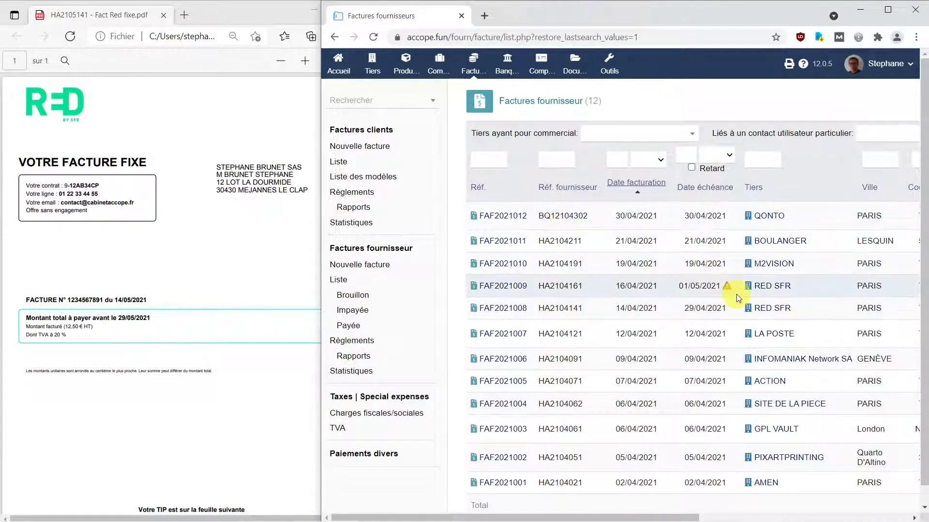
{"action": "left_click", "coordinate": [887, 9]}
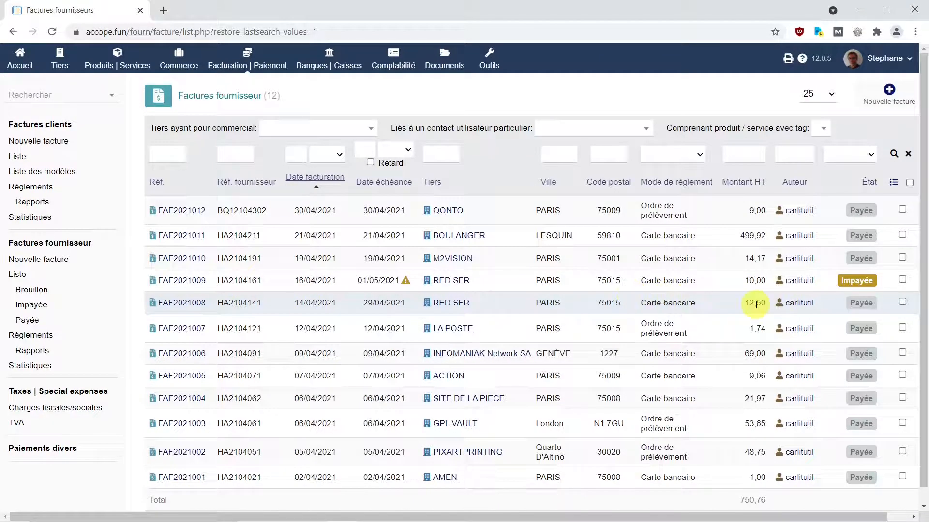
{"action": "mouse_move", "coordinate": [522, 521]}
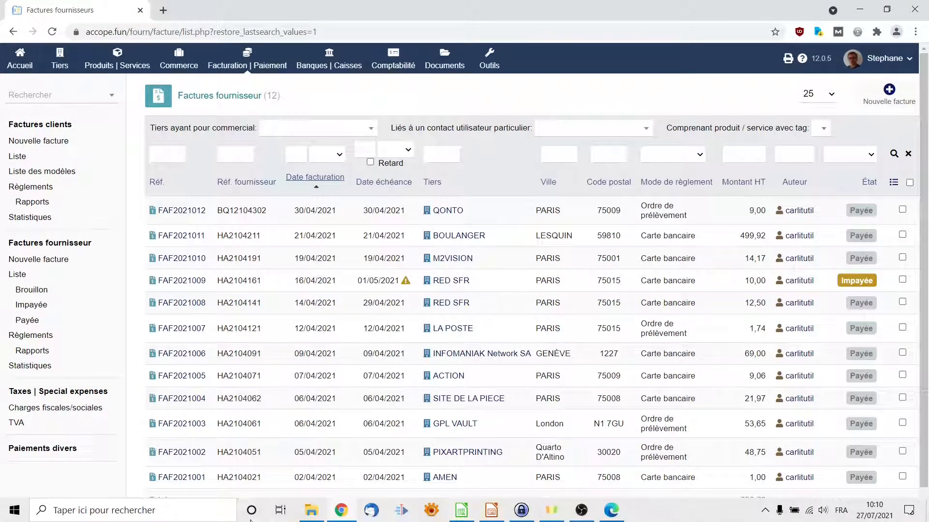
{"action": "left_click", "coordinate": [611, 511]}
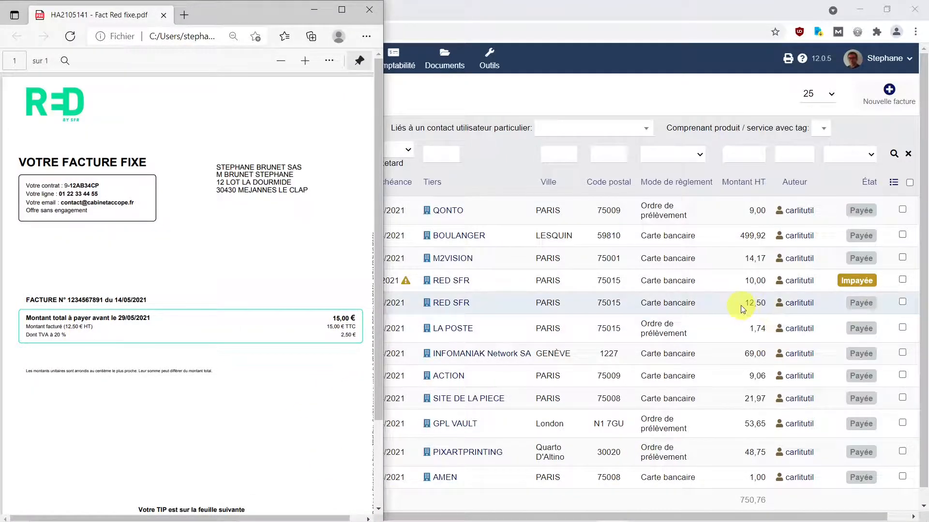
{"action": "mouse_move", "coordinate": [458, 304]}
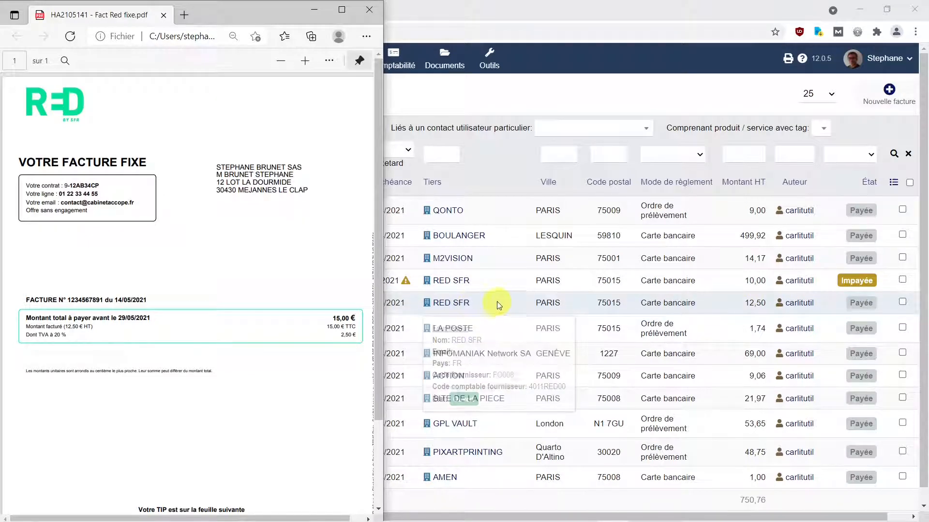
{"action": "left_click", "coordinate": [469, 11]}
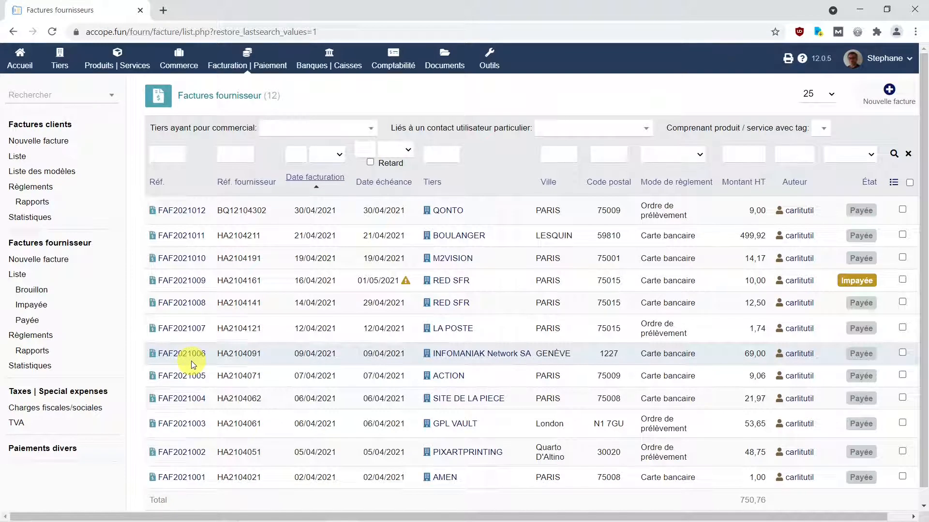
- Adjust the list's rows per page, then go to the Tiers section
{"action": "mouse_move", "coordinate": [200, 309]}
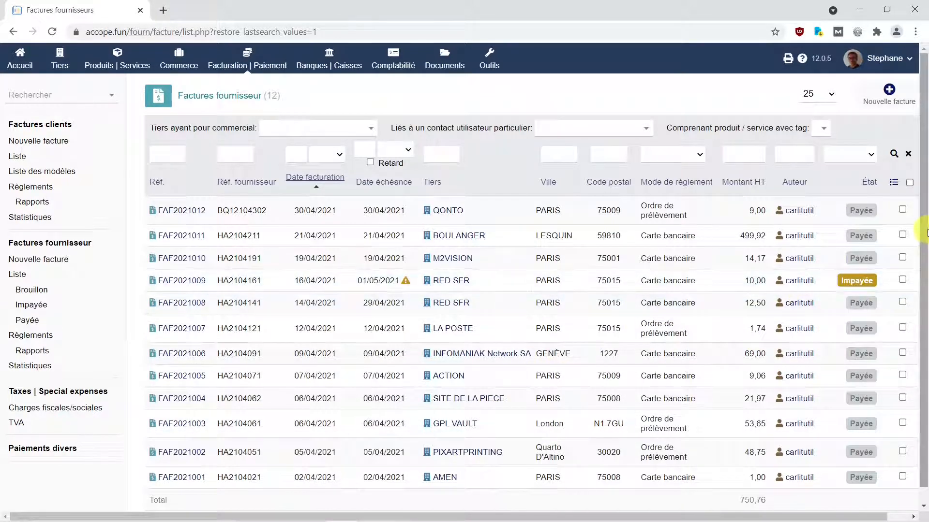
{"action": "left_click_drag", "start_coordinate": [922, 249], "coordinate": [921, 264]}
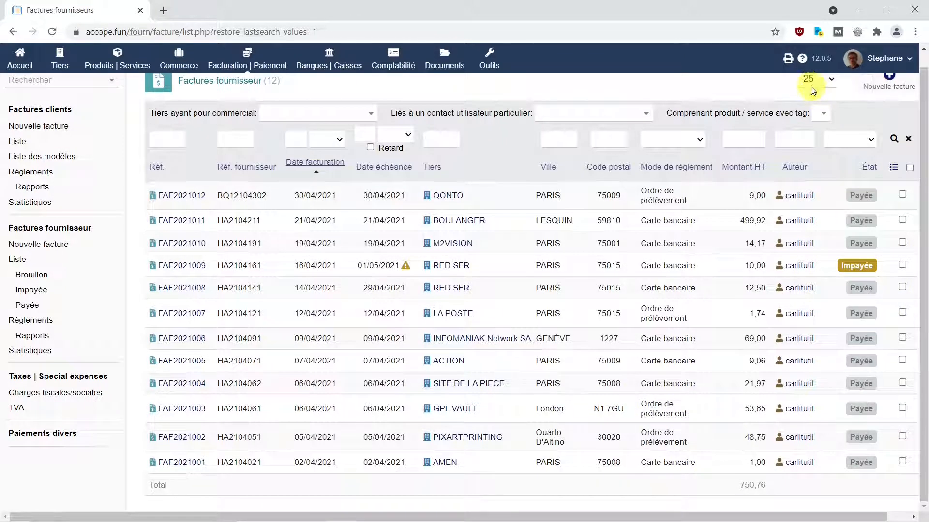
{"action": "left_click", "coordinate": [832, 81]}
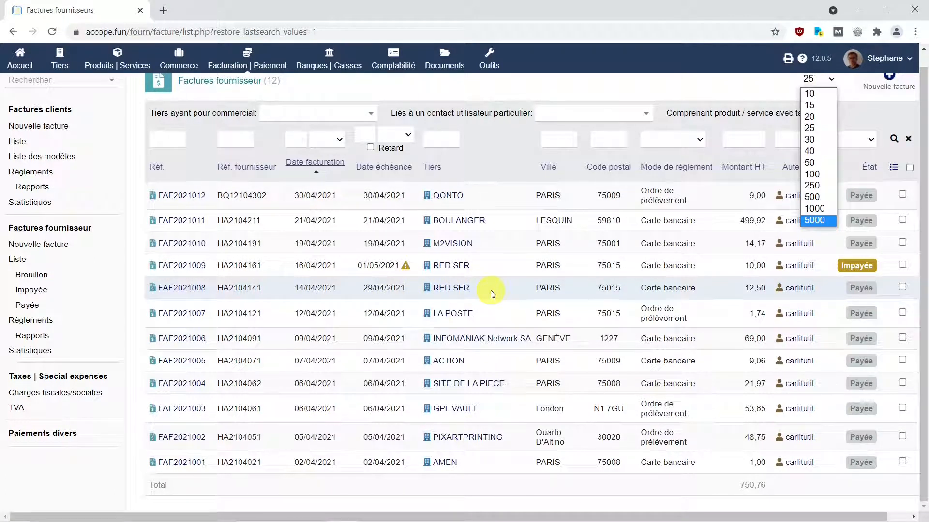
{"action": "left_click", "coordinate": [60, 63]}
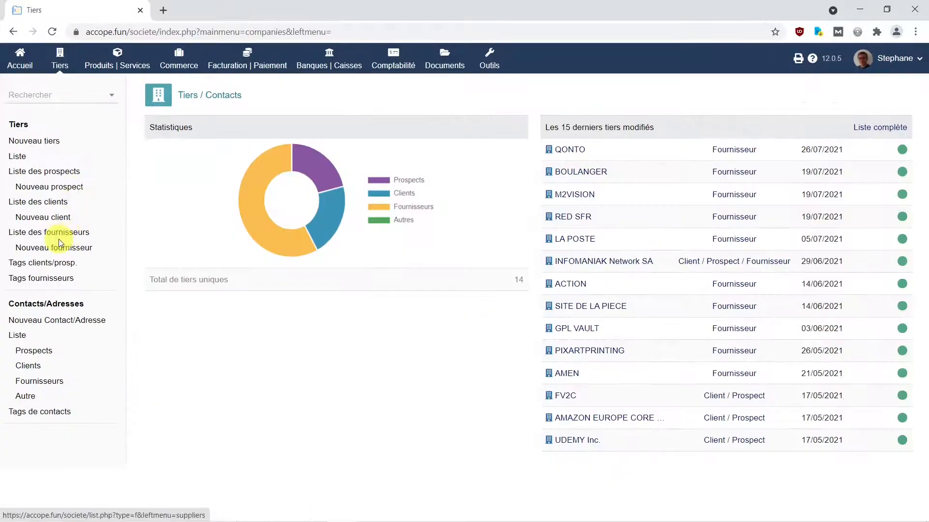
- Open RED SFR from the supplier list and display its paid invoice FAF2021008
{"action": "left_click", "coordinate": [58, 233]}
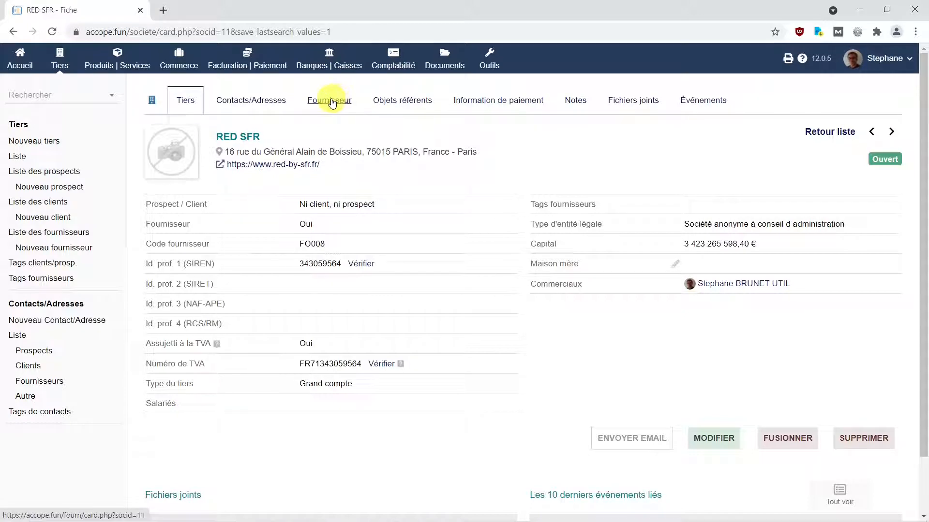
{"action": "left_click", "coordinate": [329, 102]}
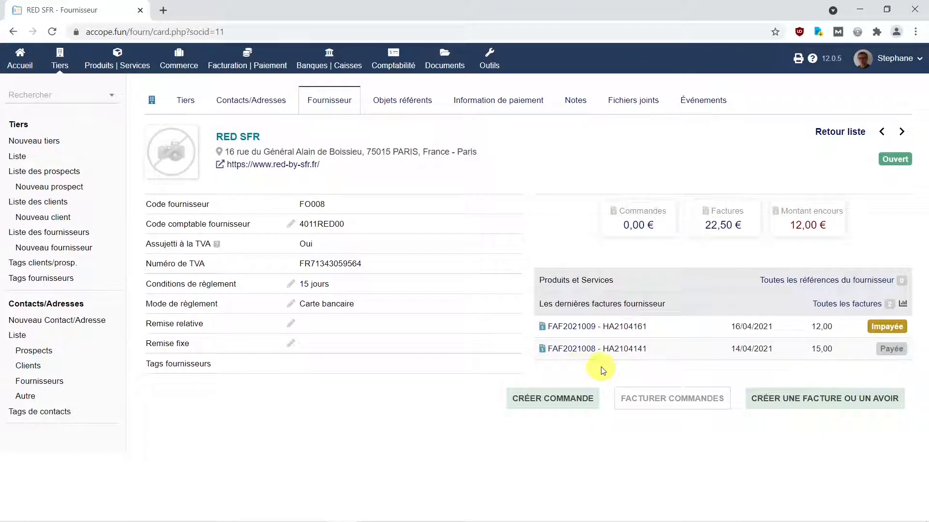
{"action": "left_click", "coordinate": [569, 352]}
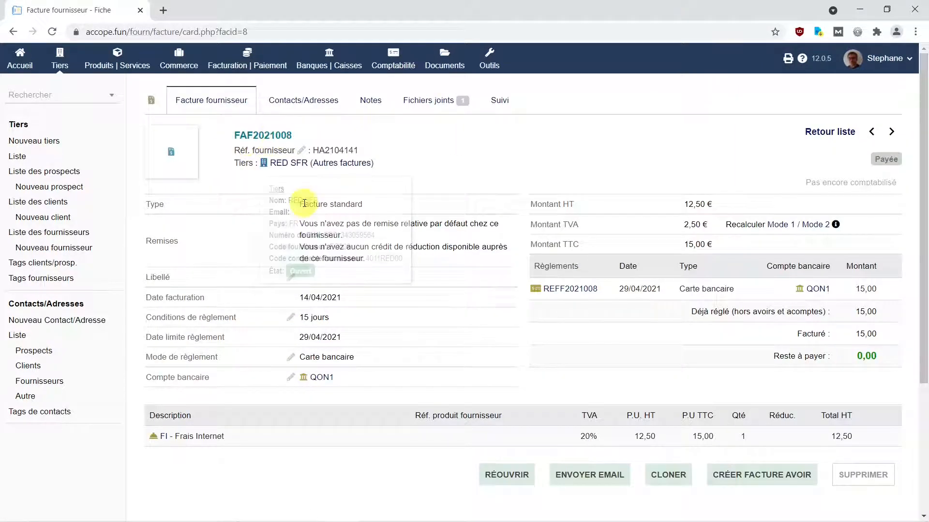
- Clone FAF2021008 with supplier ref HA2105141 and date 14/05/2021, checked against the RED PDF
{"action": "left_click", "coordinate": [669, 480]}
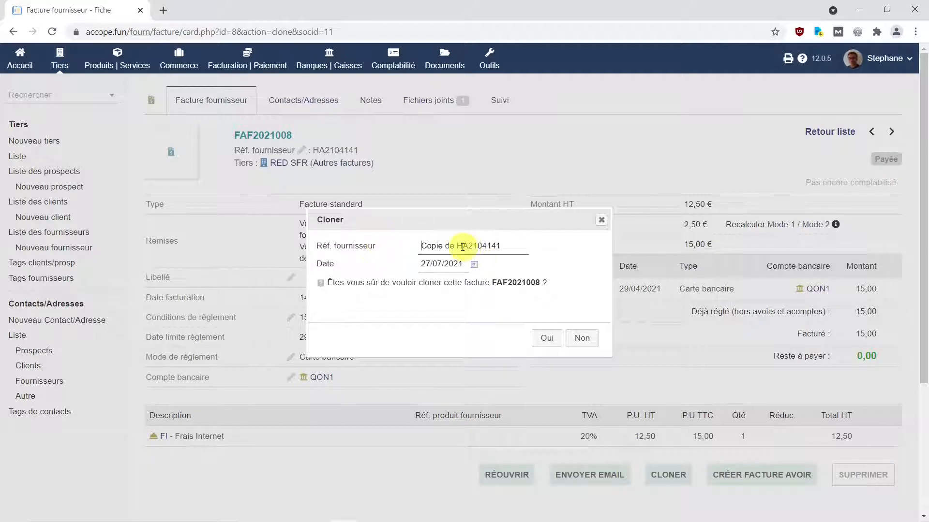
{"action": "mouse_move", "coordinate": [421, 519]}
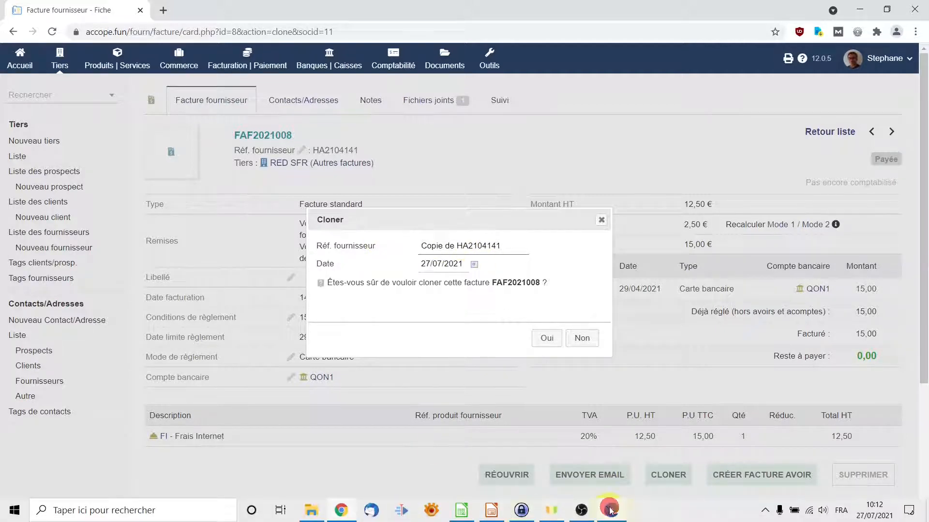
{"action": "left_click", "coordinate": [611, 510]}
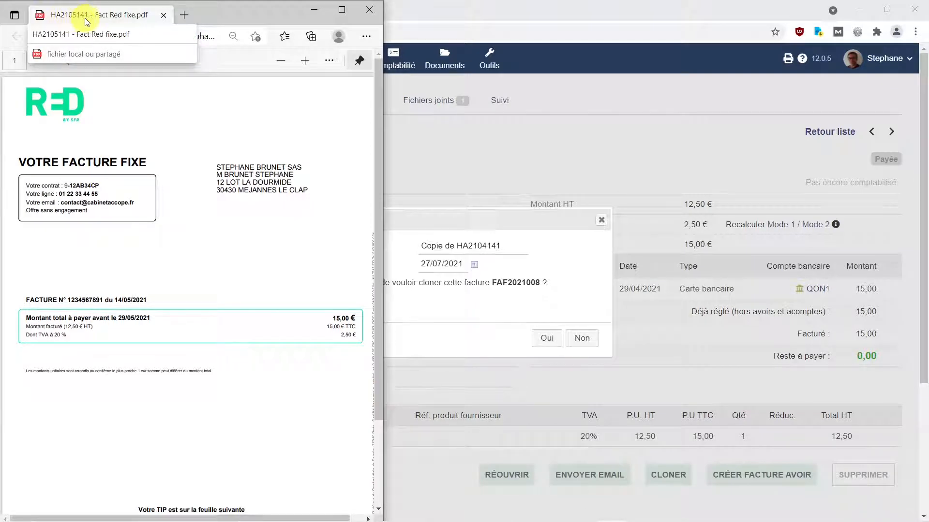
{"action": "left_click", "coordinate": [459, 246]}
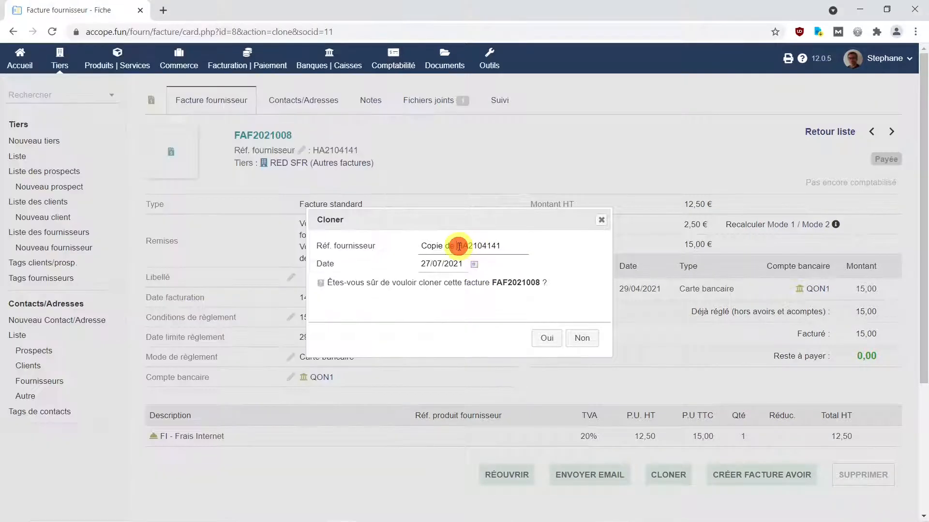
{"action": "left_click_drag", "start_coordinate": [459, 247], "coordinate": [373, 253]}
{"action": "key", "text": "BackSpace"}
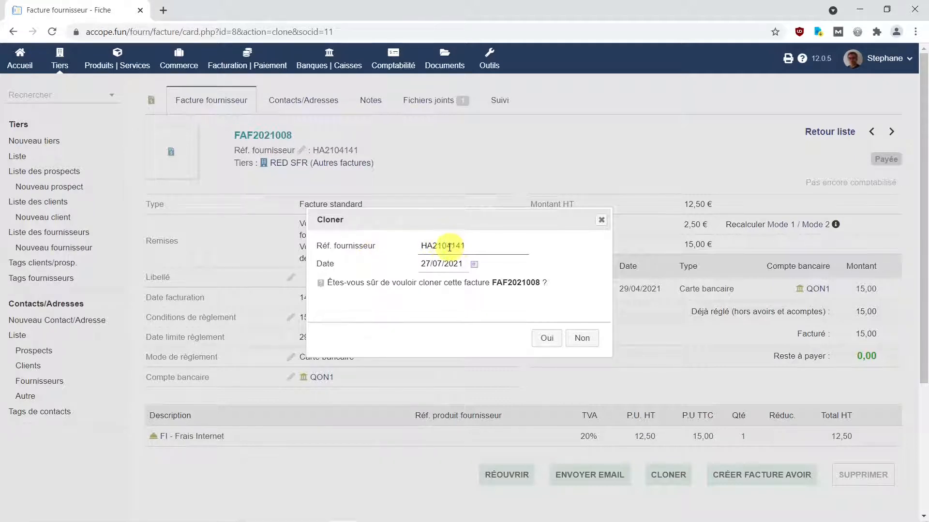
{"action": "left_click_drag", "start_coordinate": [446, 247], "coordinate": [452, 247]}
{"action": "type", "text": "5"}
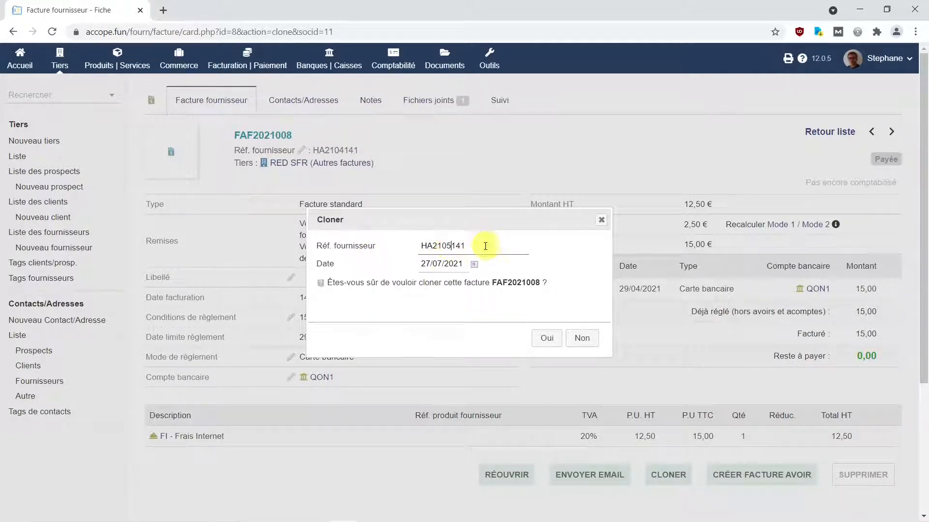
{"action": "left_click", "coordinate": [614, 510]}
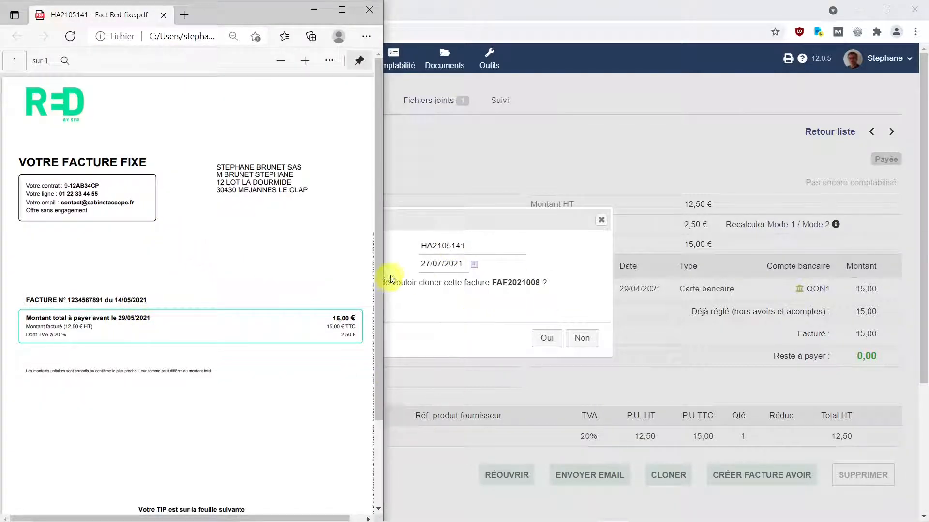
{"action": "left_click_drag", "start_coordinate": [442, 264], "coordinate": [401, 269]}
{"action": "type", "text": "14"}
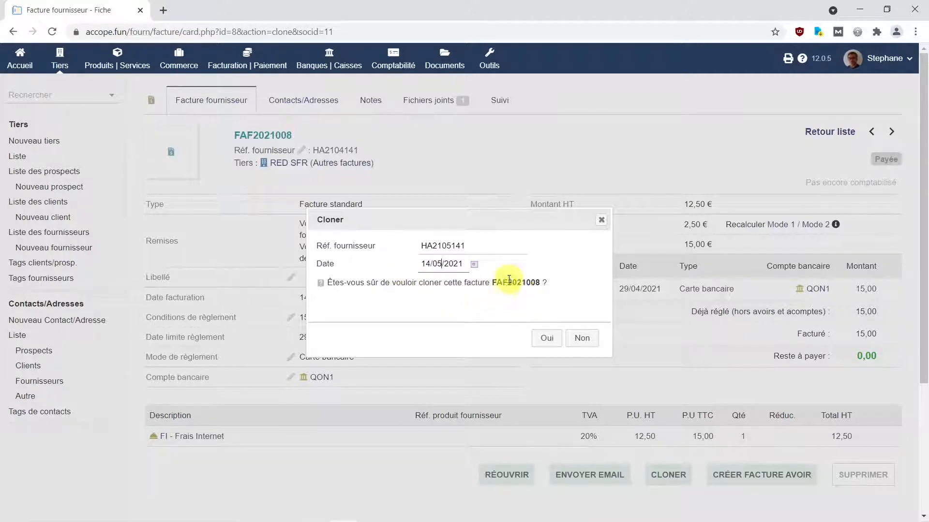
{"action": "left_click", "coordinate": [552, 343]}
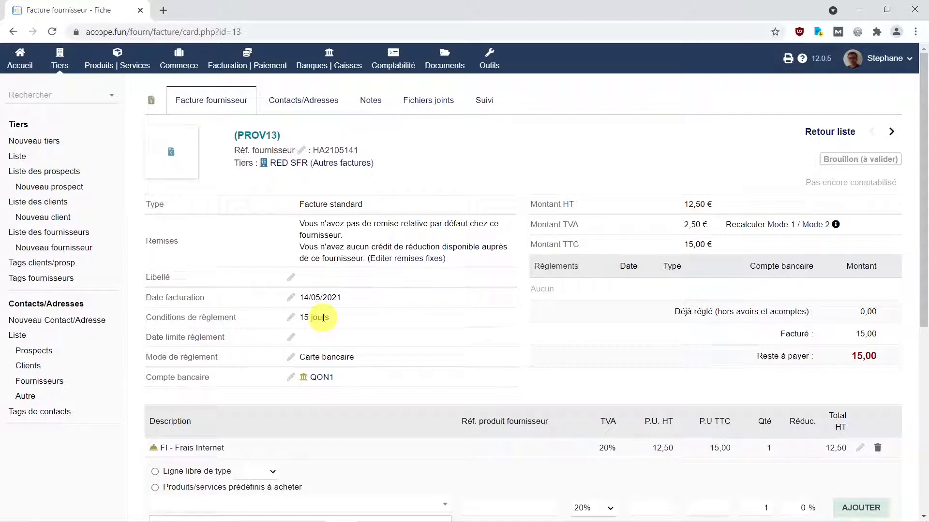
- Edit and save the draft invoice's payment due date
{"action": "left_click", "coordinate": [291, 338]}
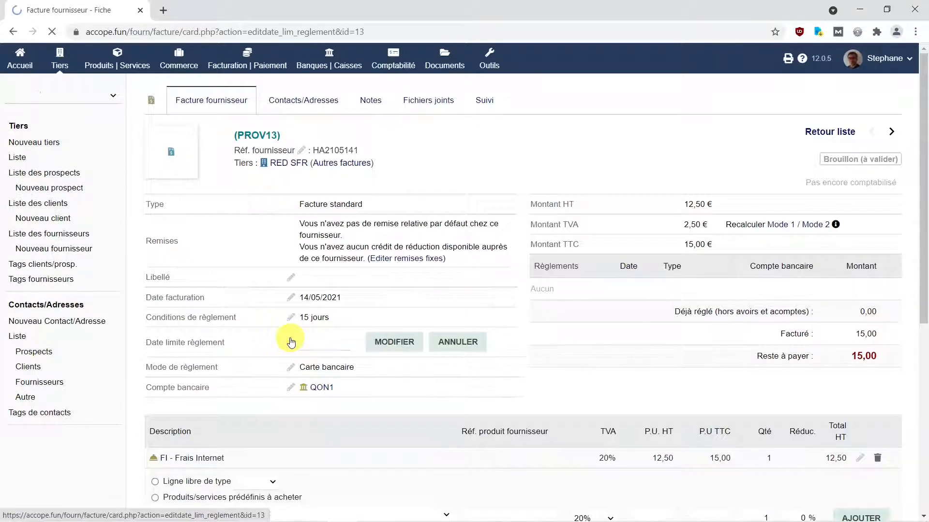
{"action": "left_click", "coordinate": [330, 344]}
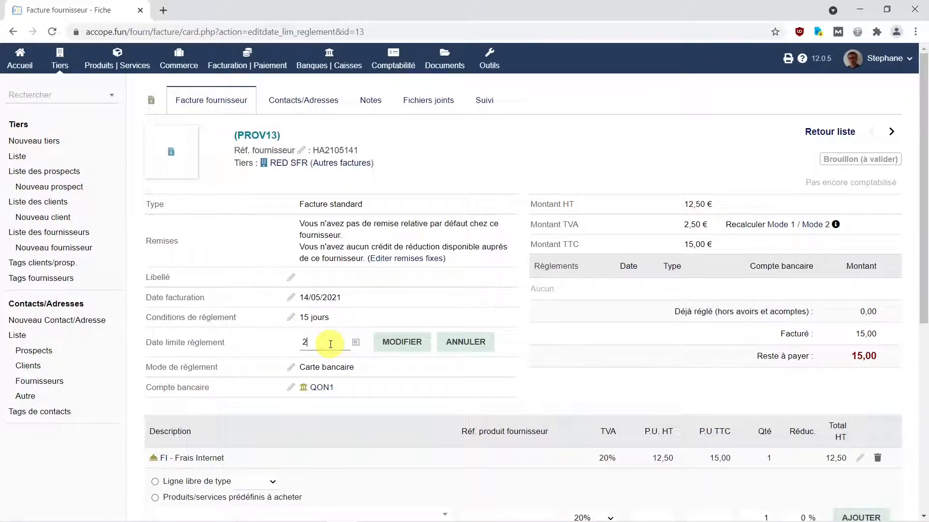
{"action": "left_click", "coordinate": [400, 346]}
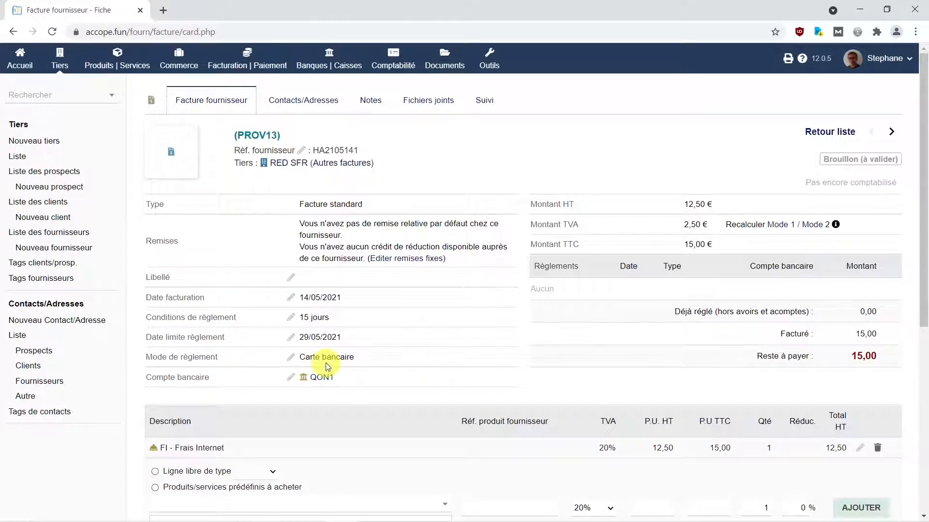
- Compare the Frais Internet line (12,50 € HT, 20% VAT) with the PDF, leaving it unchanged
{"action": "mouse_move", "coordinate": [311, 382]}
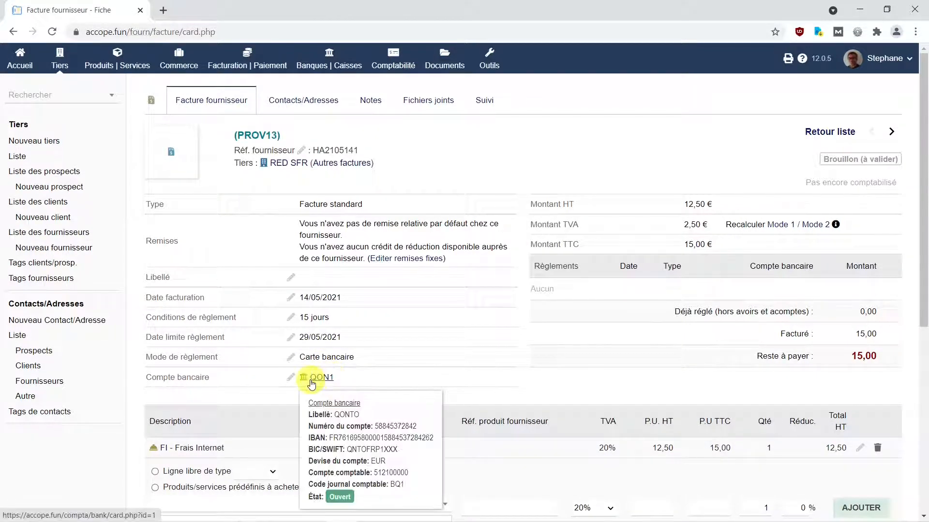
{"action": "scroll", "coordinate": [254, 404], "scroll_direction": "down", "scroll_amount": 1}
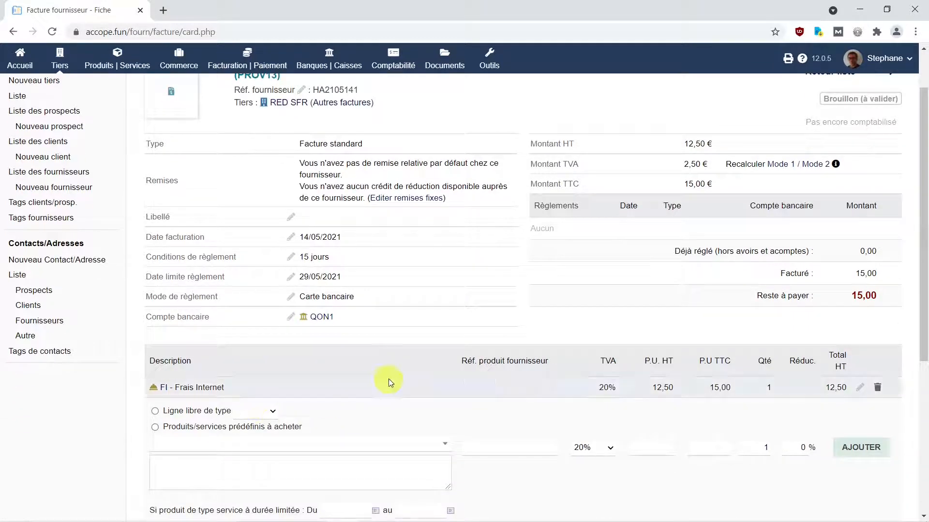
{"action": "mouse_move", "coordinate": [827, 391]}
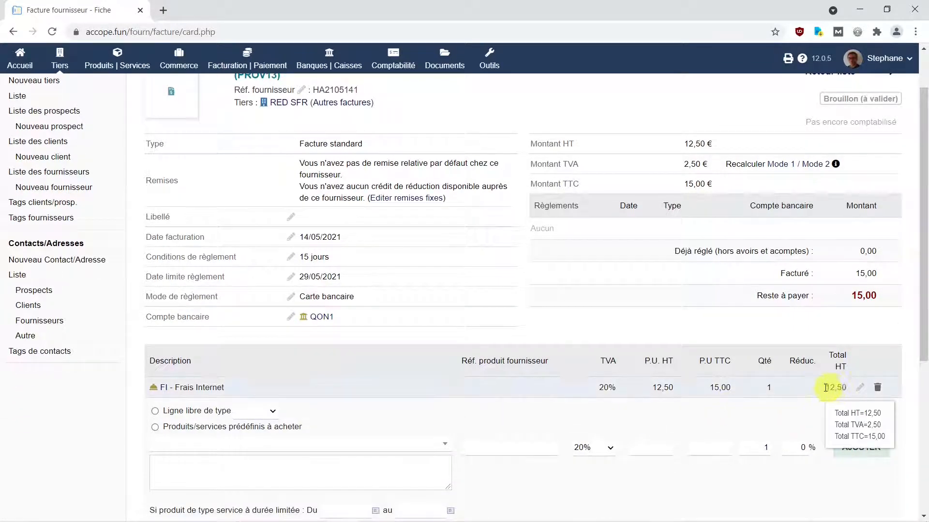
{"action": "mouse_move", "coordinate": [450, 515]}
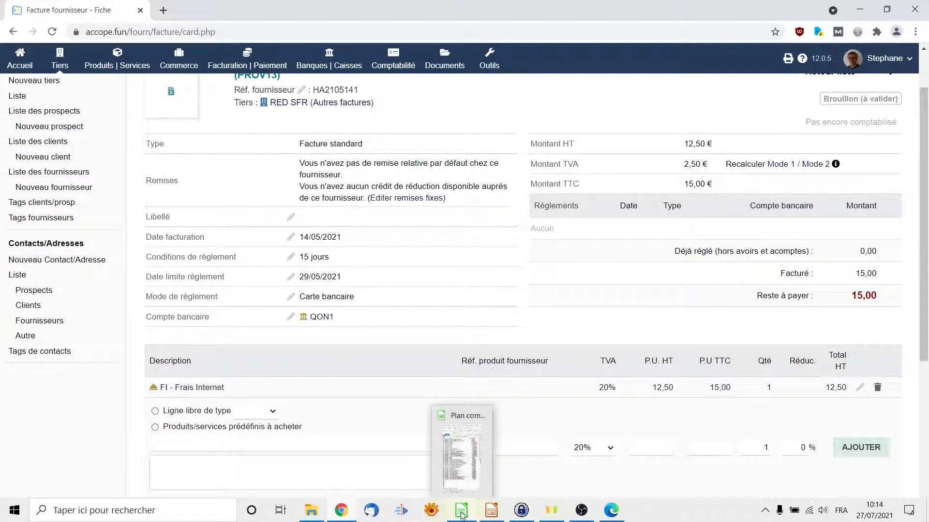
{"action": "left_click", "coordinate": [611, 510]}
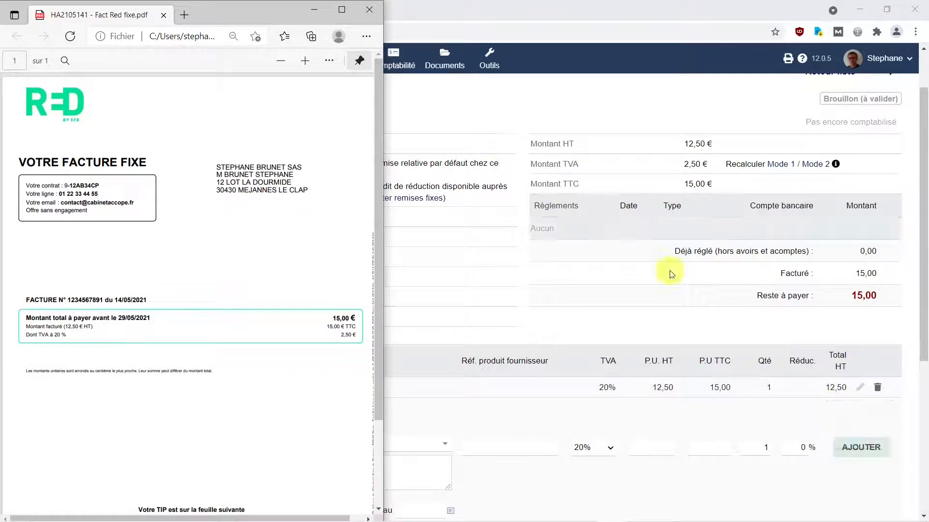
{"action": "left_click", "coordinate": [862, 393]}
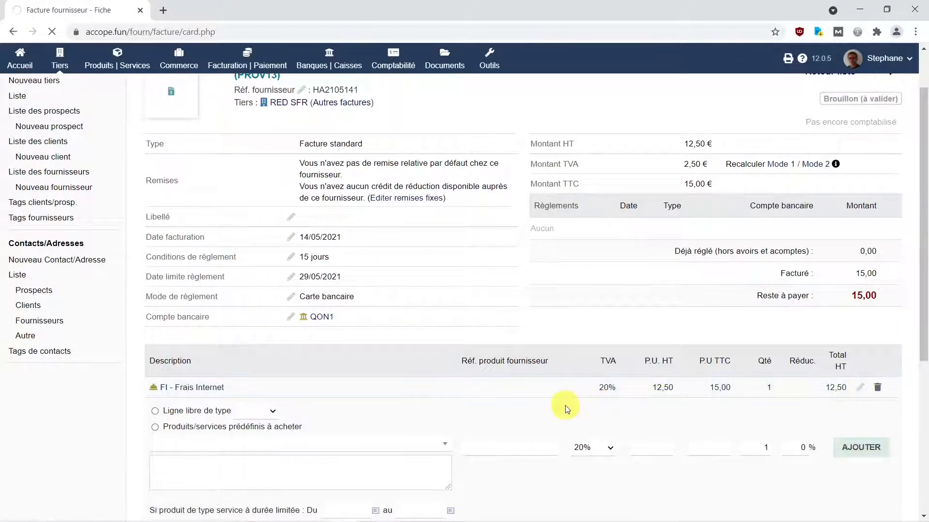
{"action": "mouse_move", "coordinate": [491, 517]}
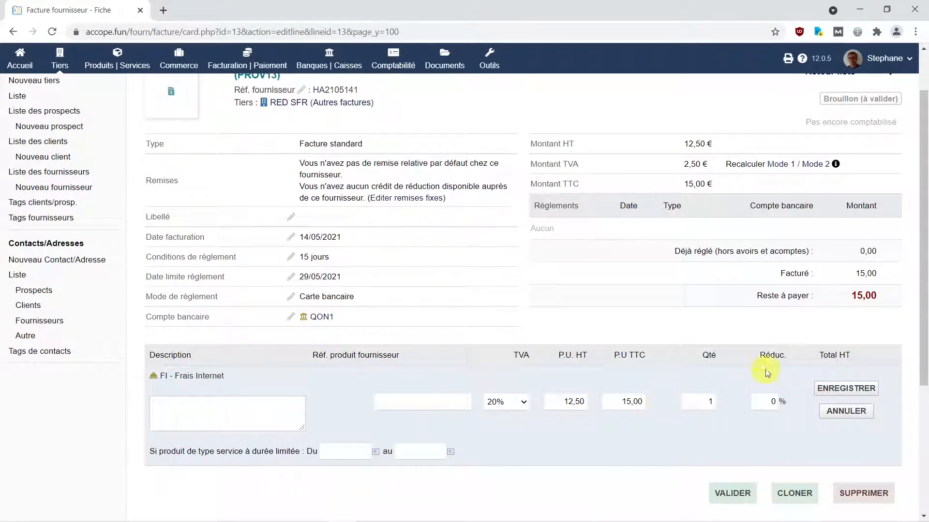
{"action": "left_click", "coordinate": [854, 415]}
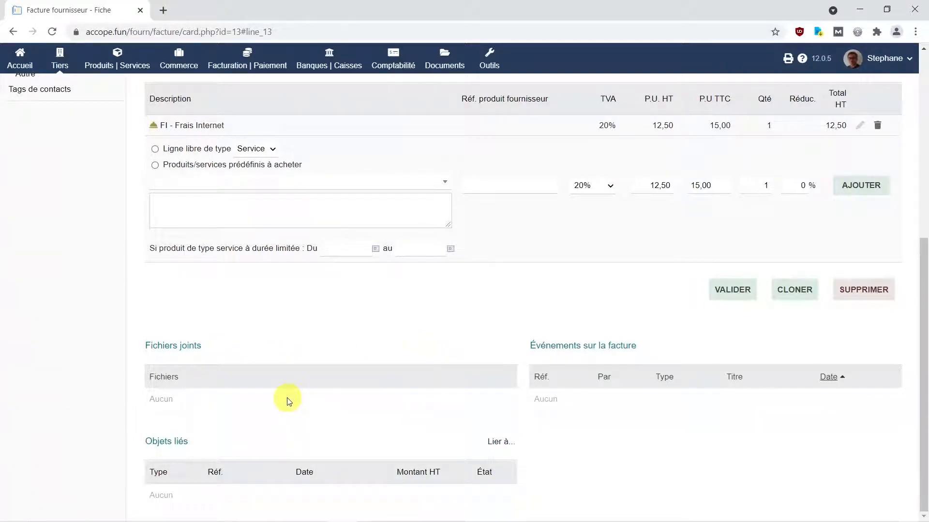
{"action": "scroll", "coordinate": [451, 264], "scroll_direction": "up", "scroll_amount": 3}
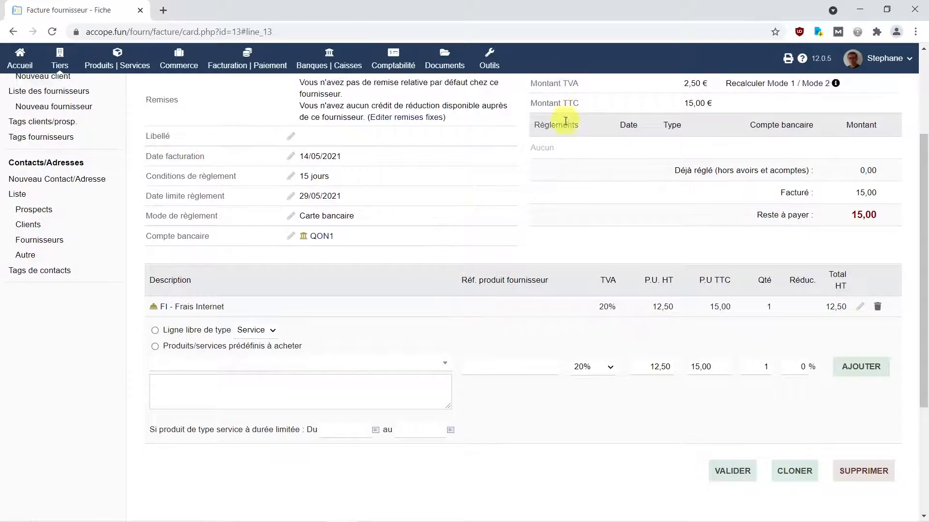
{"action": "scroll", "coordinate": [565, 121], "scroll_direction": "up", "scroll_amount": 3}
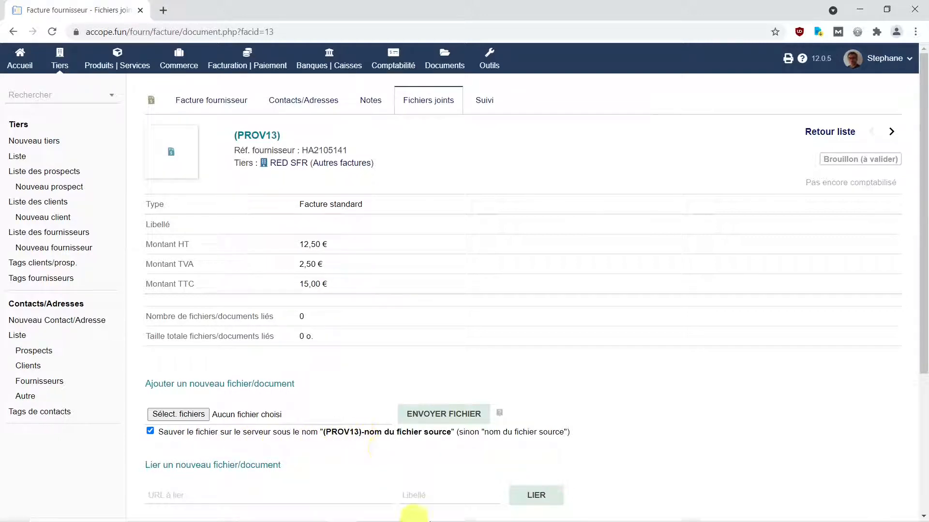
- Upload HA2105141 - Fact Red fixe.pdf from the Transfert folder to PROV13, then return to its card
{"action": "mouse_move", "coordinate": [408, 521]}
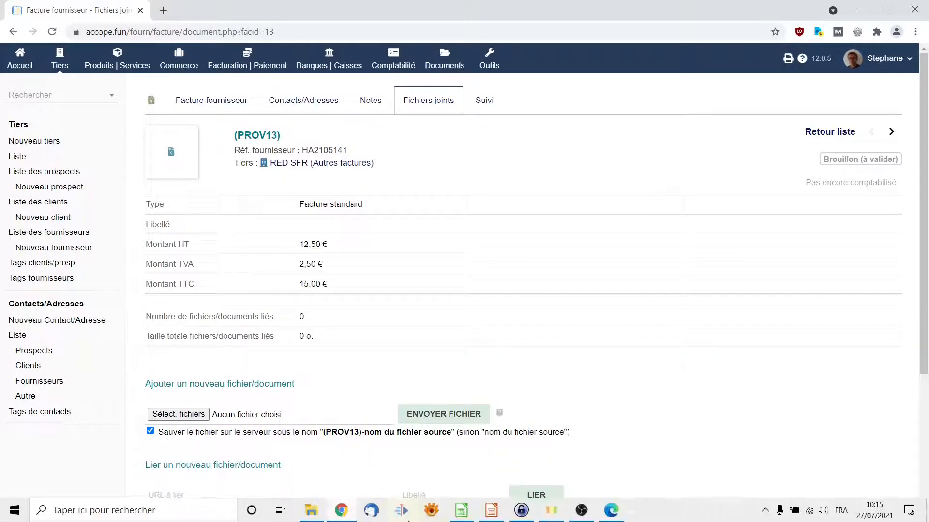
{"action": "left_click", "coordinate": [310, 512]}
{"action": "left_click_drag", "start_coordinate": [175, 364], "coordinate": [329, 418]}
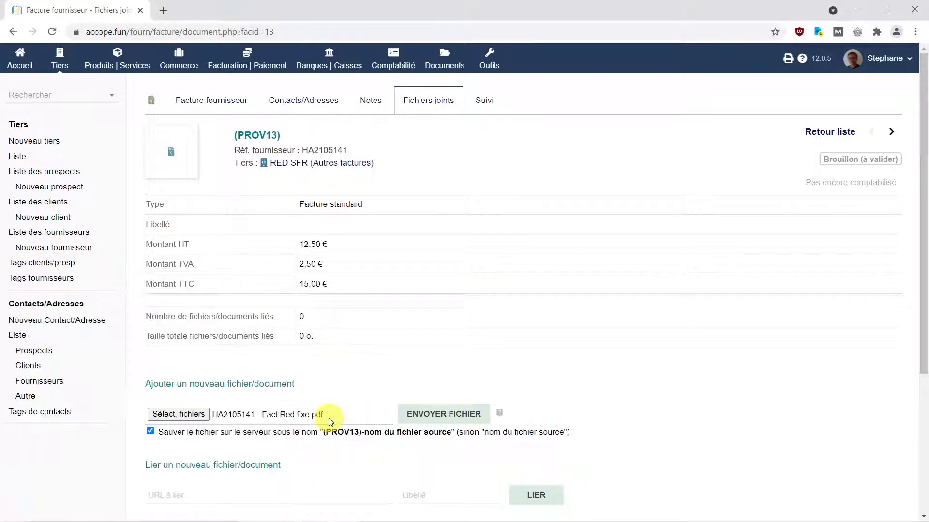
{"action": "left_click", "coordinate": [446, 417]}
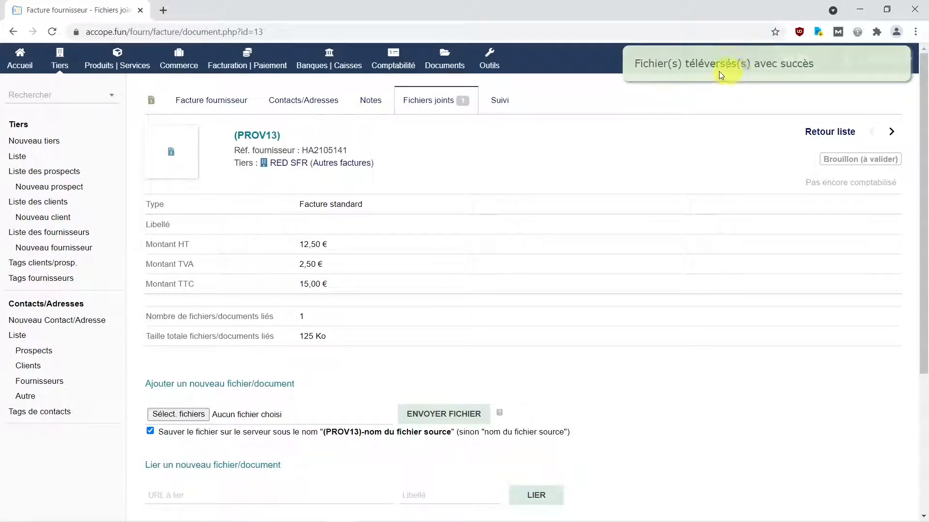
{"action": "left_click", "coordinate": [225, 103]}
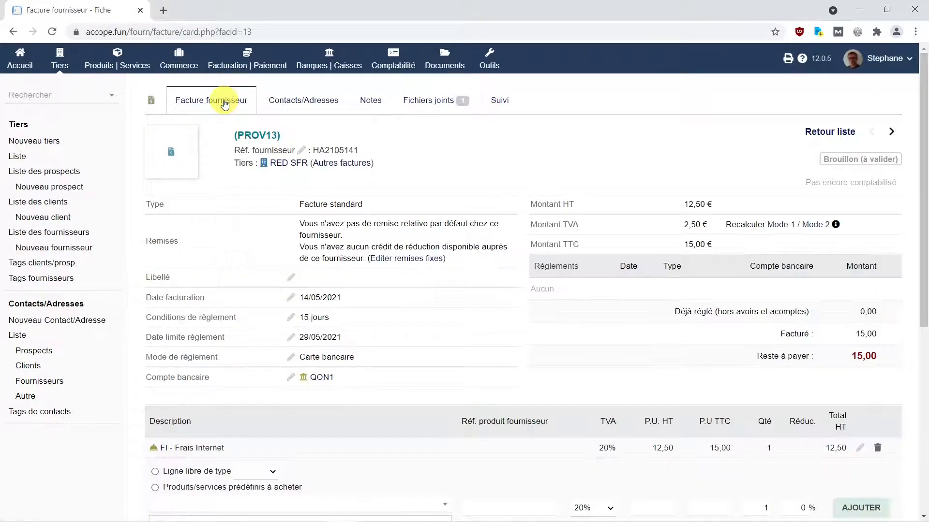
- Preview the attached RED invoice PDF, then start validating PROV13 as FAF2021013
{"action": "scroll", "coordinate": [359, 412], "scroll_direction": "down", "scroll_amount": 7}
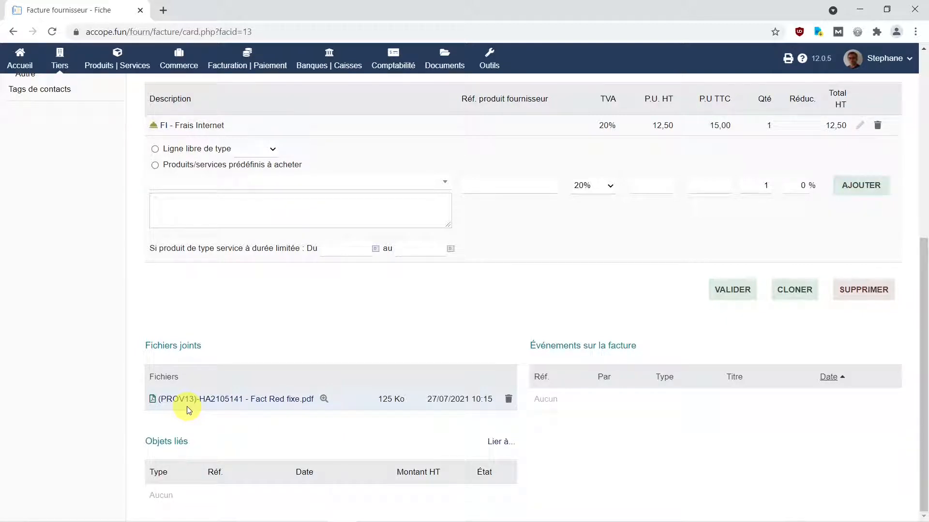
{"action": "left_click", "coordinate": [323, 399]}
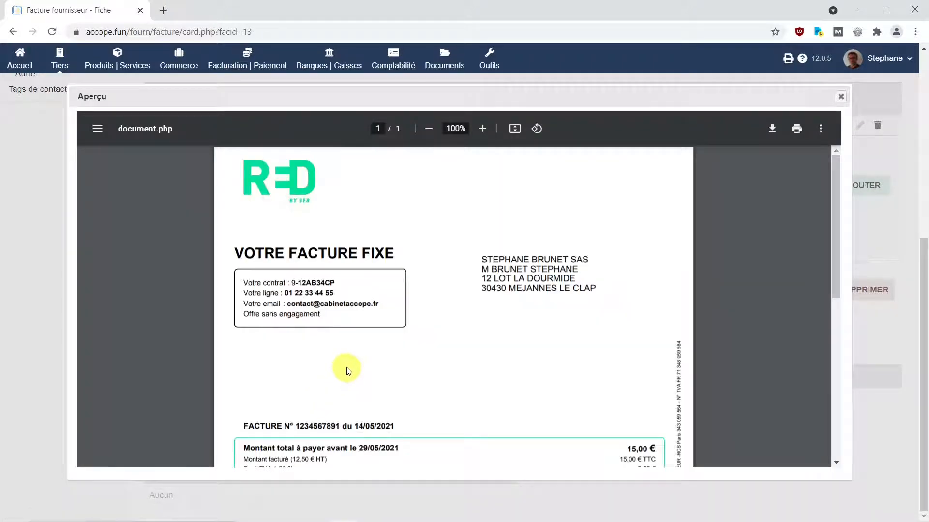
{"action": "scroll", "coordinate": [347, 369], "scroll_direction": "down", "scroll_amount": 4}
{"action": "scroll", "coordinate": [346, 370], "scroll_direction": "down", "scroll_amount": 4}
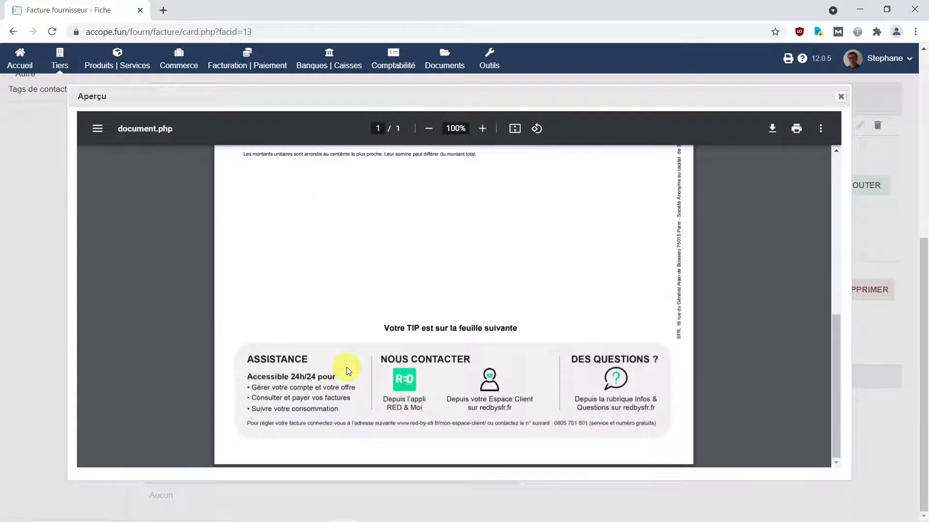
{"action": "scroll", "coordinate": [346, 370], "scroll_direction": "up", "scroll_amount": 8}
{"action": "left_click", "coordinate": [840, 96]}
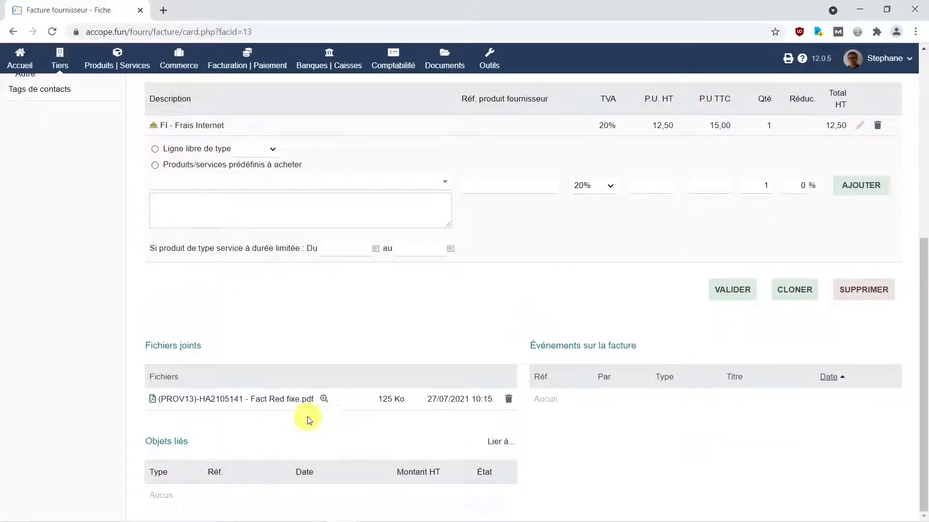
{"action": "left_click", "coordinate": [732, 292]}
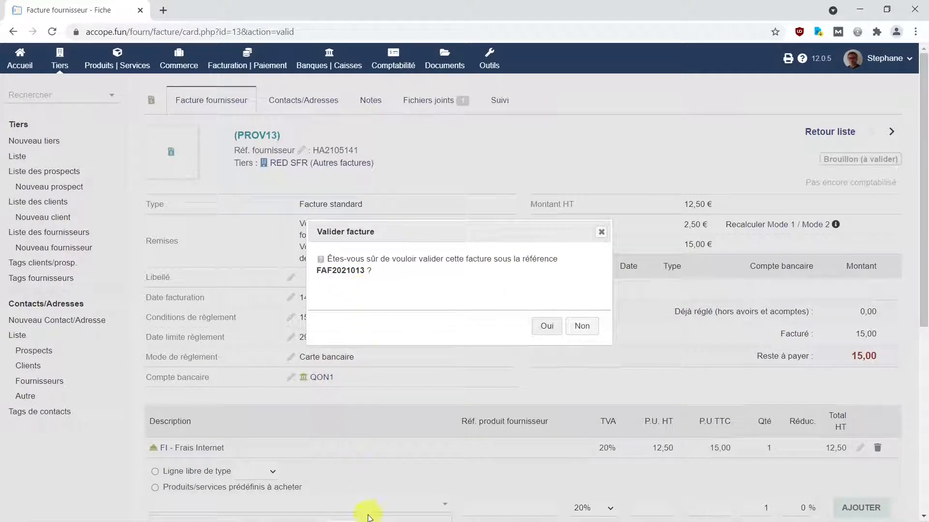
- Bring up the Transfert folder alongside the pending FAF2021013 validation prompt
{"action": "mouse_move", "coordinate": [393, 521]}
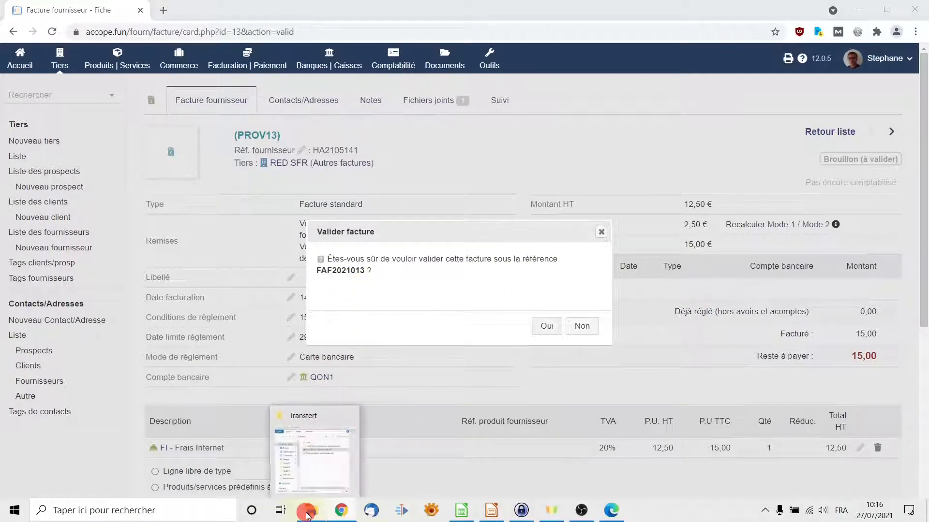
{"action": "left_click", "coordinate": [319, 515]}
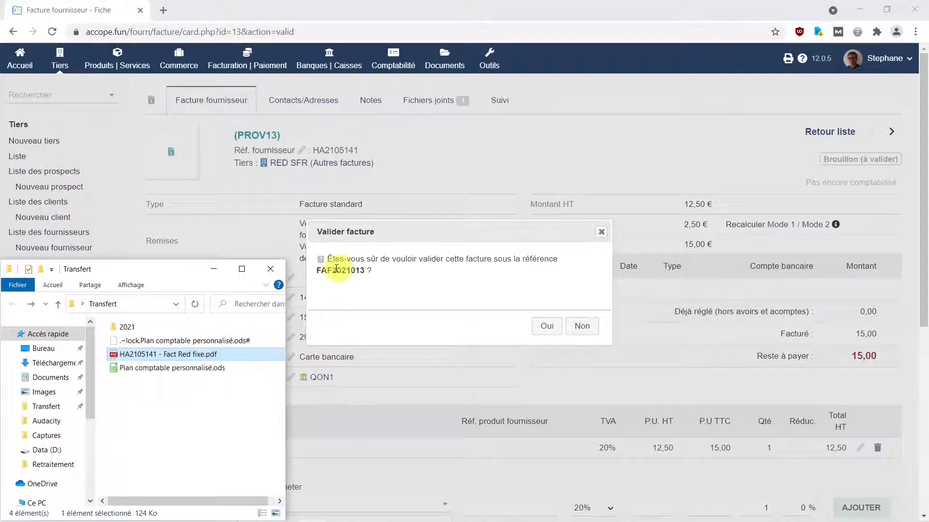
- Rename the invoice PDF to 'FAF2021013 - HA2105141 - Fact Red fixe.pdf' using the copied reference
{"action": "left_click_drag", "start_coordinate": [319, 271], "coordinate": [365, 270]}
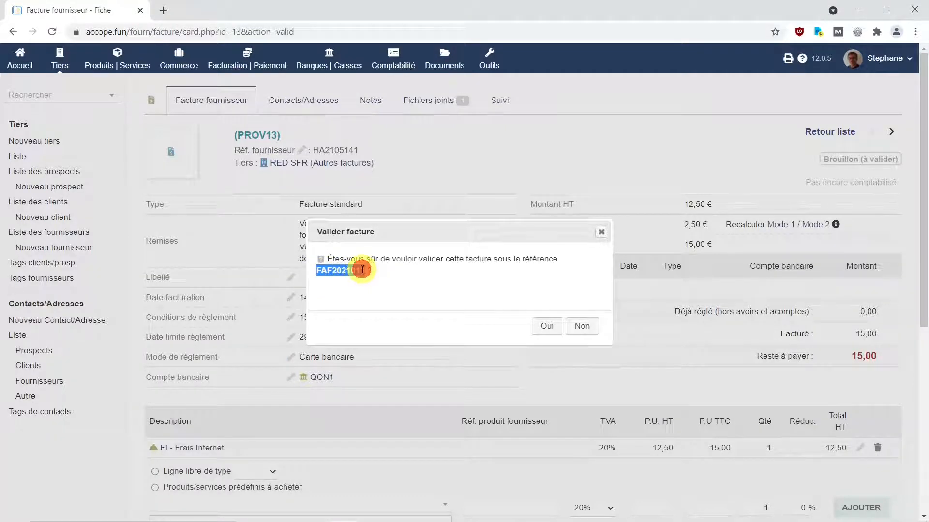
{"action": "right_click", "coordinate": [363, 271]}
{"action": "left_click", "coordinate": [389, 285]}
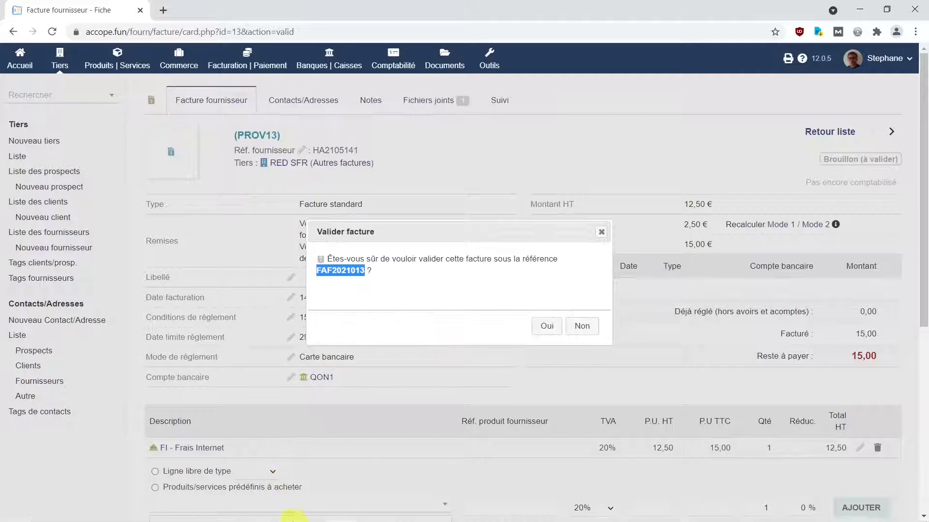
{"action": "left_click", "coordinate": [308, 511]}
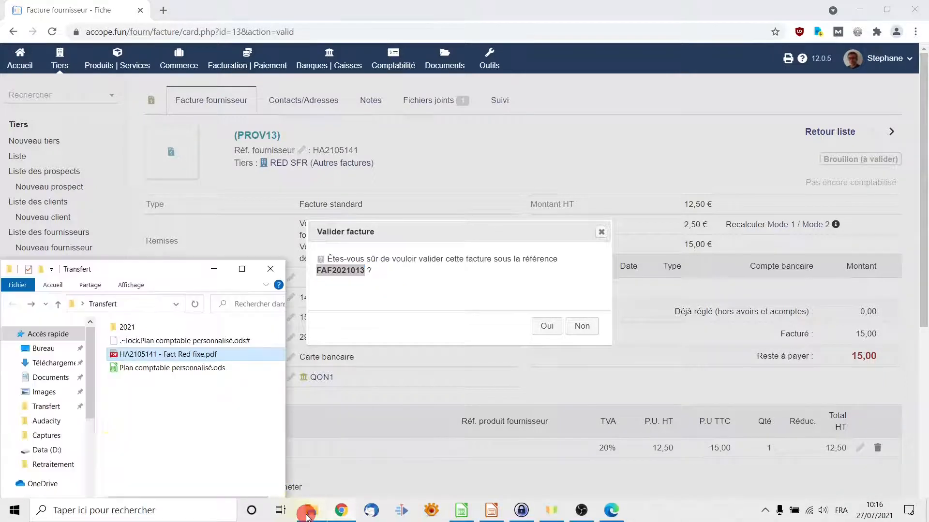
{"action": "left_click", "coordinate": [121, 355]}
{"action": "left_click", "coordinate": [121, 354]}
{"action": "key", "text": "ctrl+v"}
{"action": "type", "text": "-"}
{"action": "key", "text": "Return"}
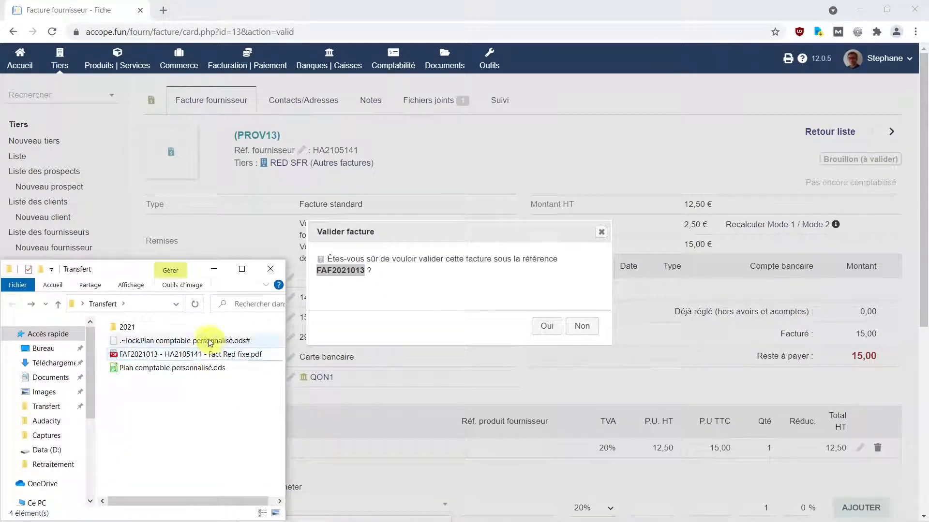
- Move the PDF into 2021\3 - Comptabilité\2 - Achats fournisseurs and confirm validation as FAF2021013
{"action": "left_click", "coordinate": [158, 358]}
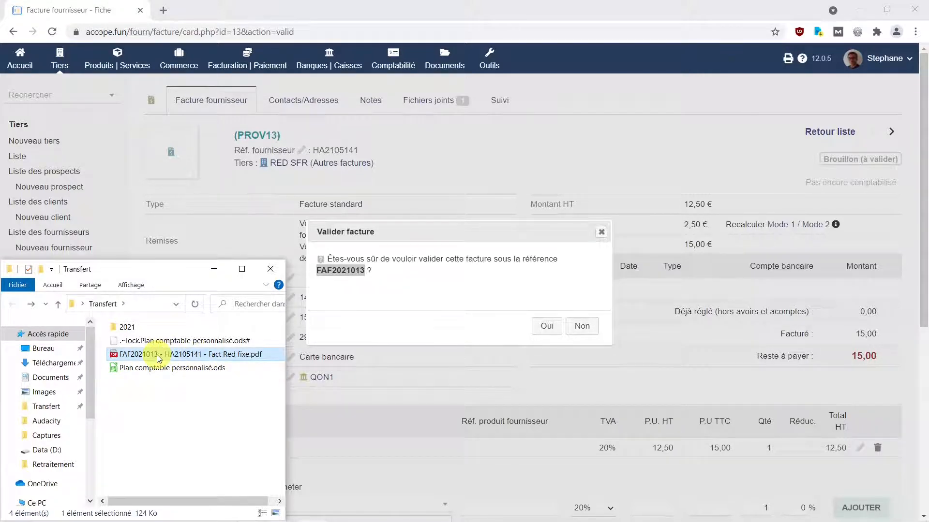
{"action": "right_click", "coordinate": [158, 358]}
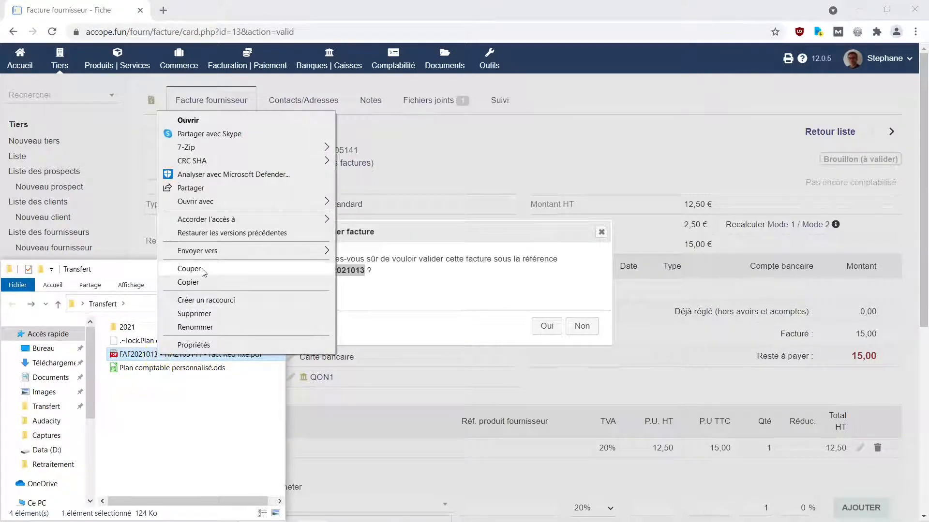
{"action": "left_click", "coordinate": [202, 269]}
{"action": "left_click", "coordinate": [130, 328]}
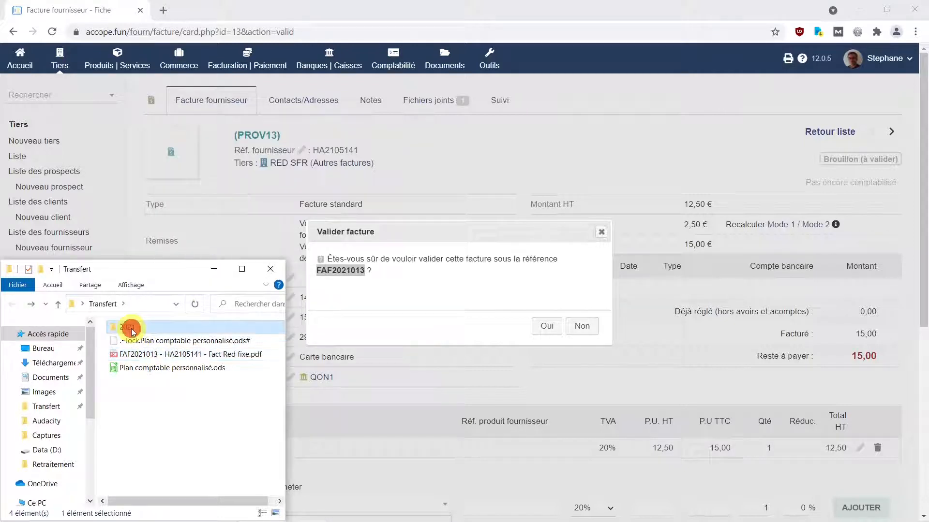
{"action": "double_click", "coordinate": [130, 329]}
{"action": "double_click", "coordinate": [160, 367]}
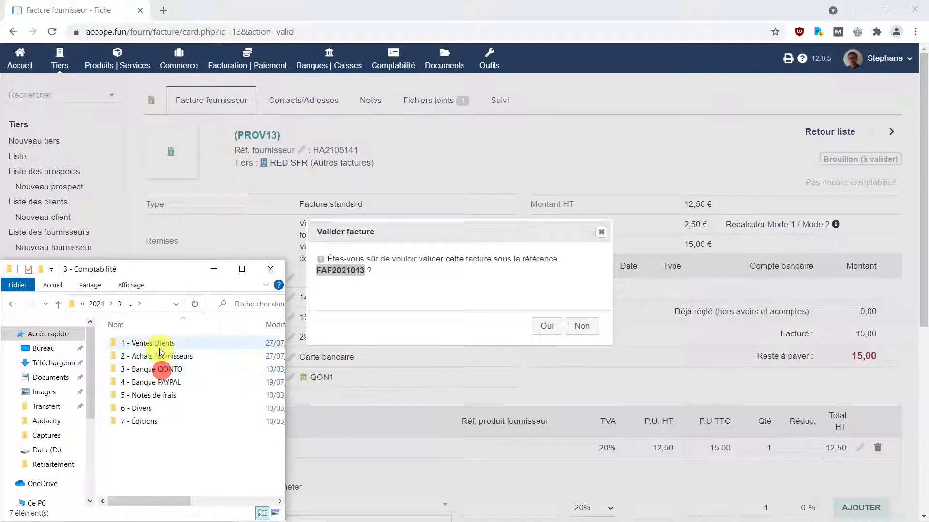
{"action": "double_click", "coordinate": [160, 357]}
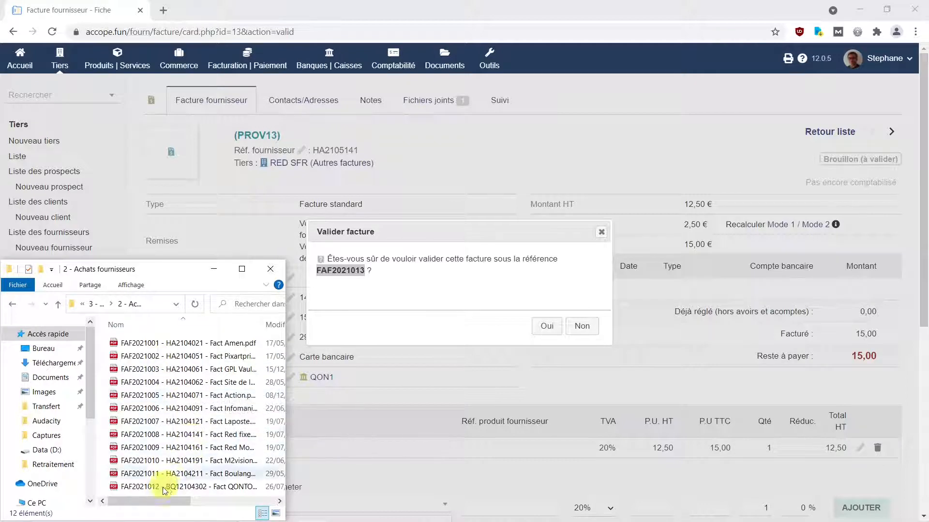
{"action": "right_click", "coordinate": [245, 442]}
{"action": "left_click_drag", "start_coordinate": [186, 503], "coordinate": [124, 505]}
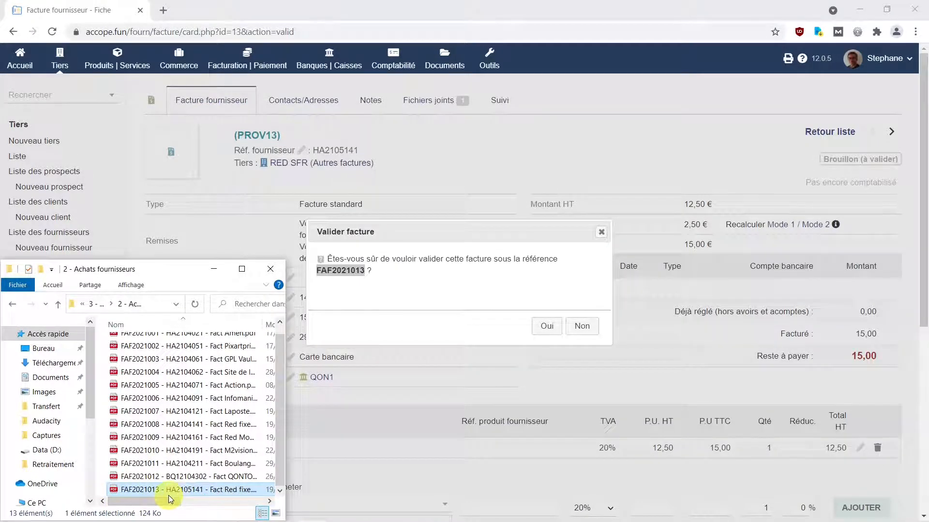
{"action": "left_click", "coordinate": [549, 327]}
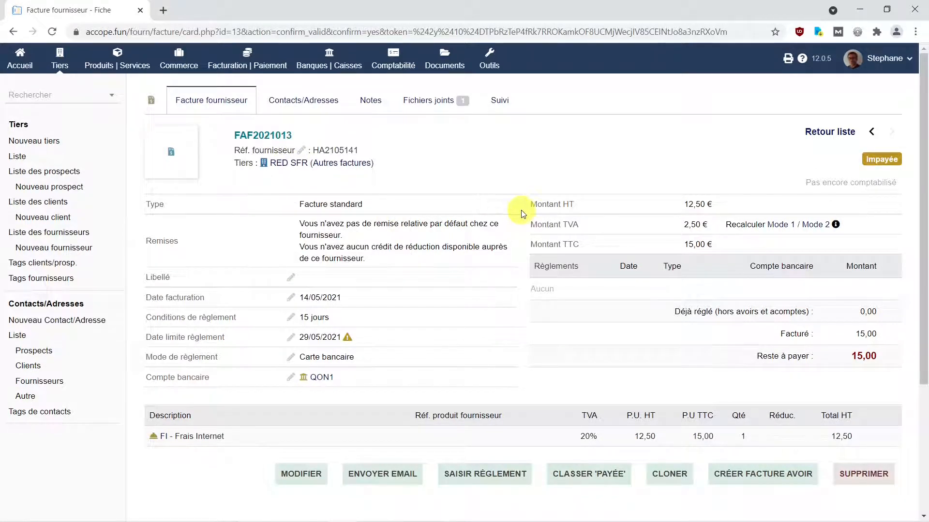
- Switch to the LibreOffice Impress presentation showing slide 4, Présentation
{"action": "mouse_move", "coordinate": [339, 520]}
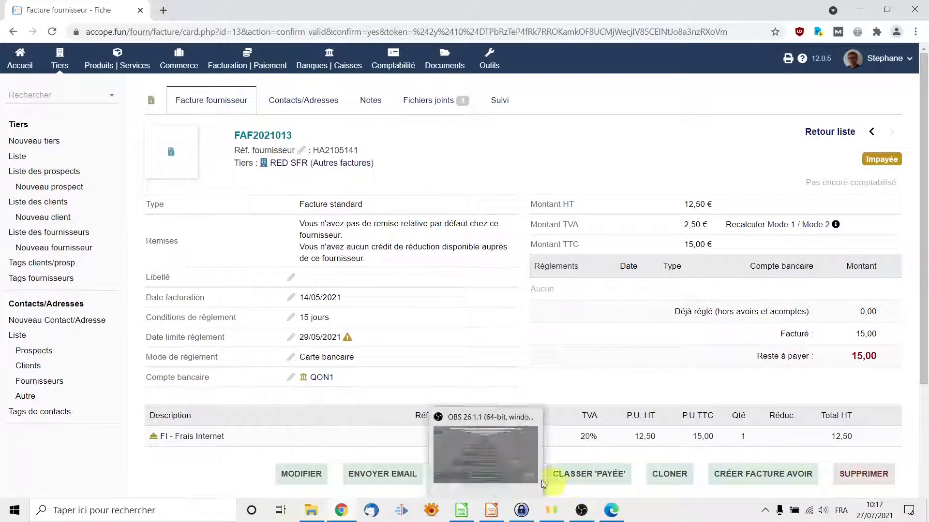
{"action": "left_click", "coordinate": [493, 514]}
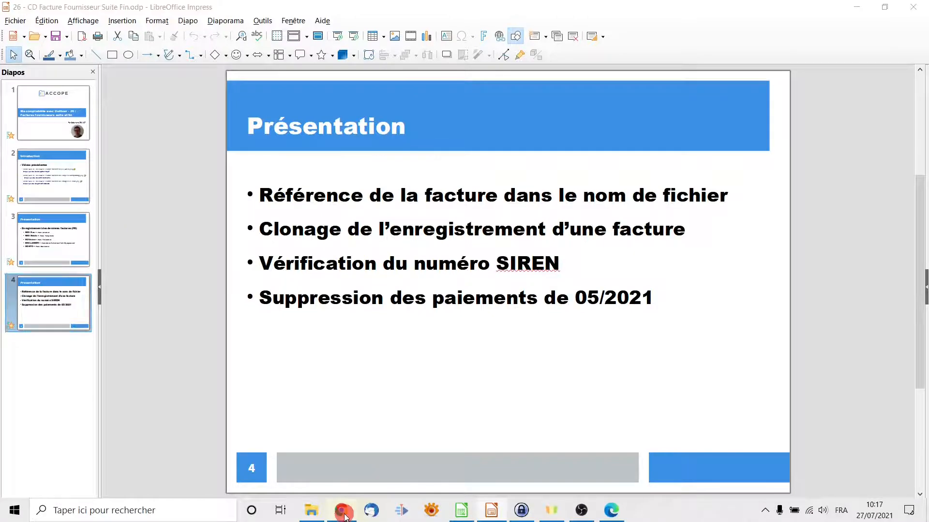
- Switch back to the Dolibarr supplier invoice FAF2021013 in Chrome
{"action": "left_click", "coordinate": [342, 512]}
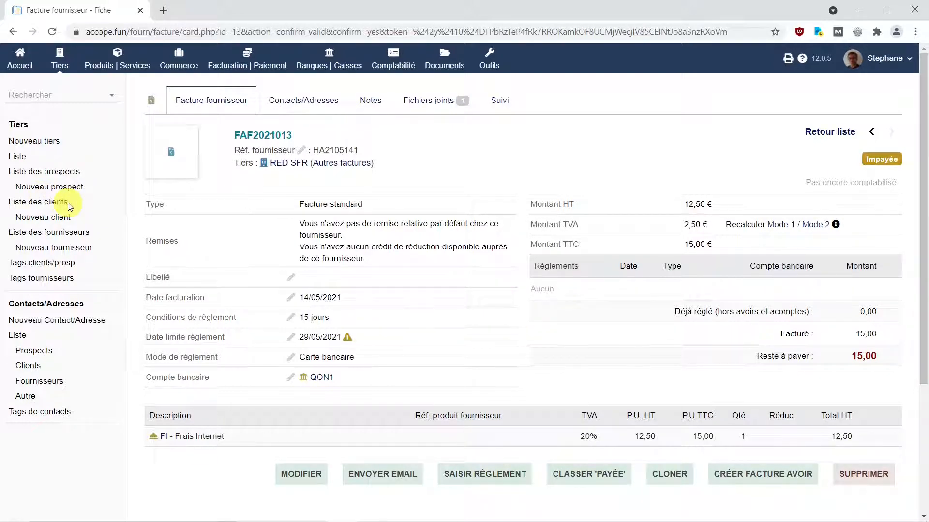
{"action": "left_click", "coordinate": [59, 59]}
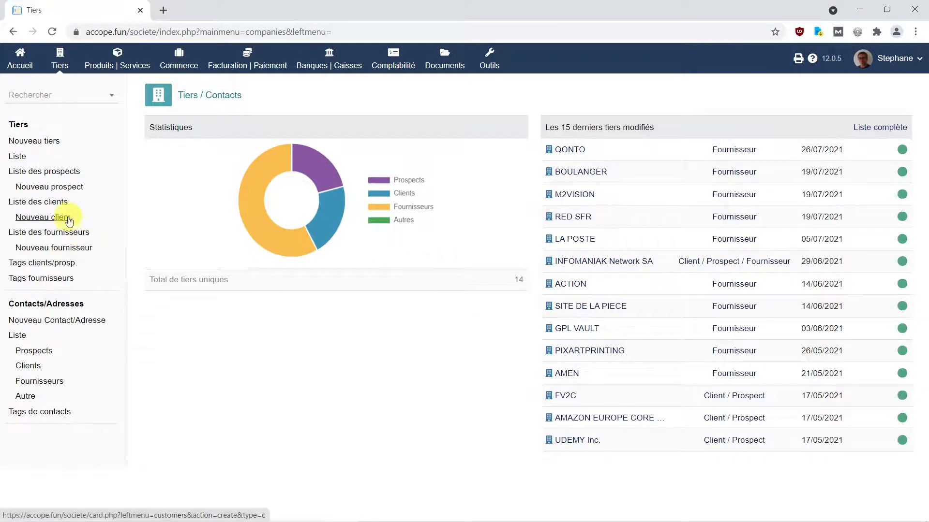
{"action": "left_click", "coordinate": [74, 236]}
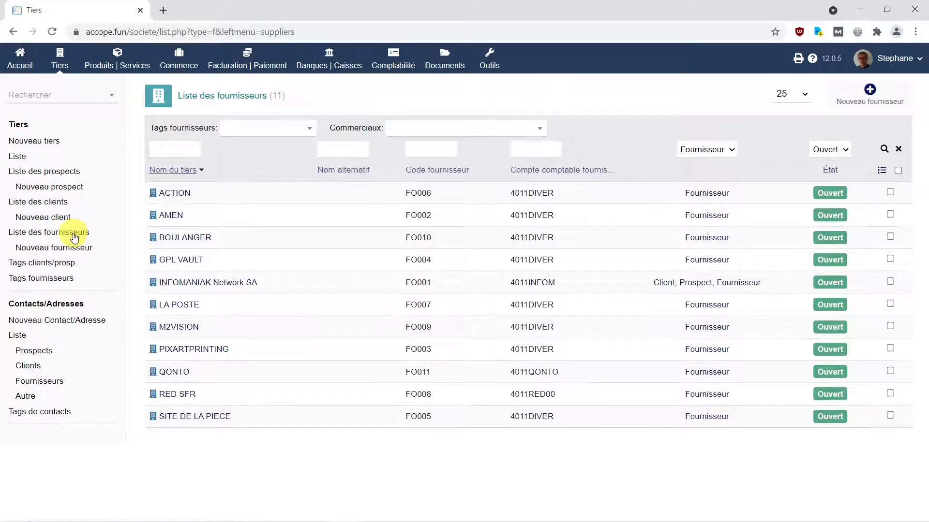
{"action": "mouse_move", "coordinate": [167, 402]}
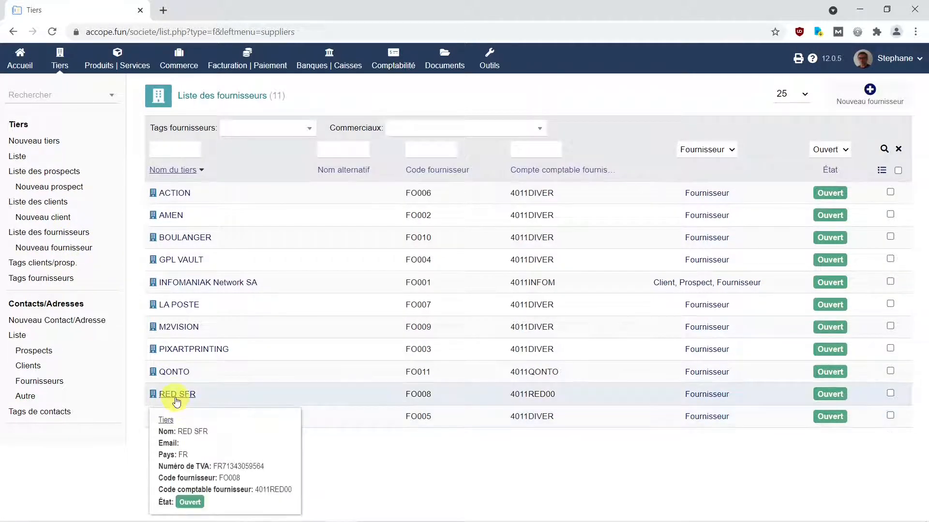
{"action": "left_click", "coordinate": [170, 398]}
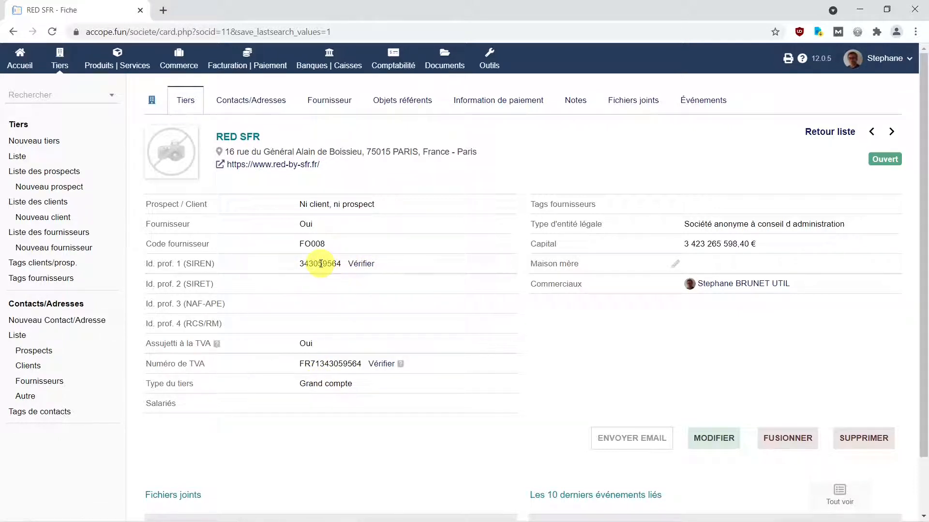
{"action": "left_click", "coordinate": [362, 265]}
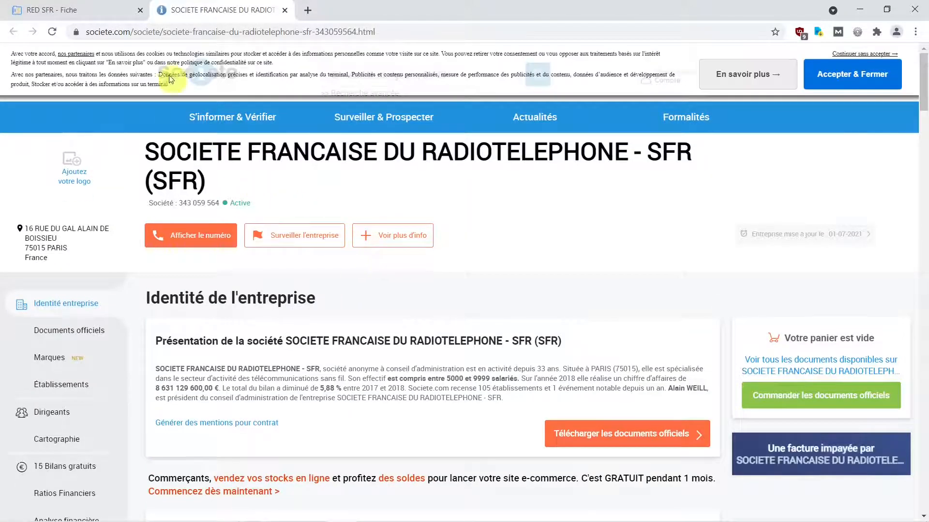
{"action": "scroll", "coordinate": [162, 296], "scroll_direction": "down", "scroll_amount": 10}
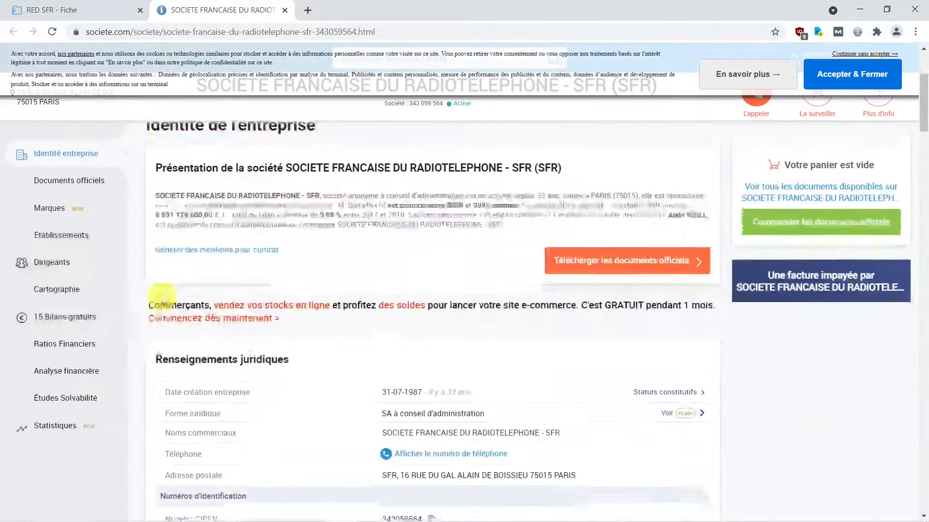
{"action": "scroll", "coordinate": [161, 296], "scroll_direction": "down", "scroll_amount": 10}
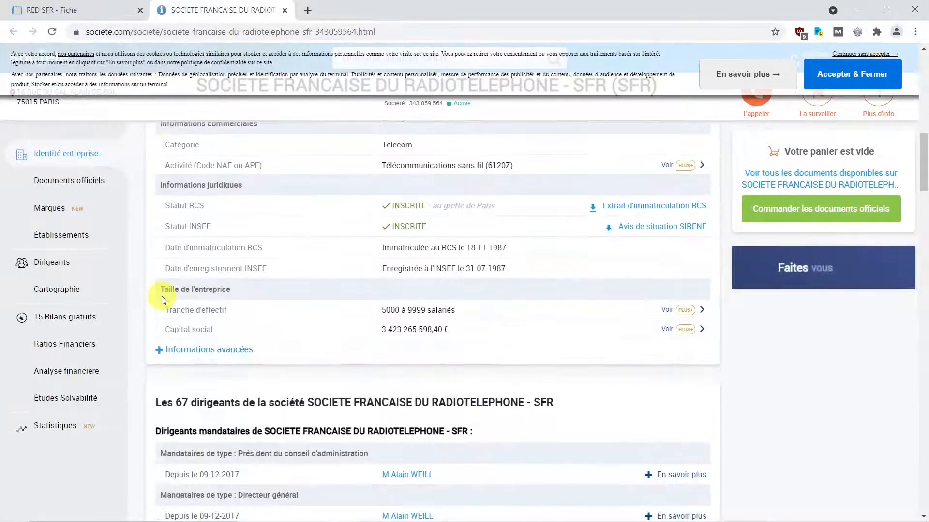
{"action": "scroll", "coordinate": [162, 296], "scroll_direction": "down", "scroll_amount": 13}
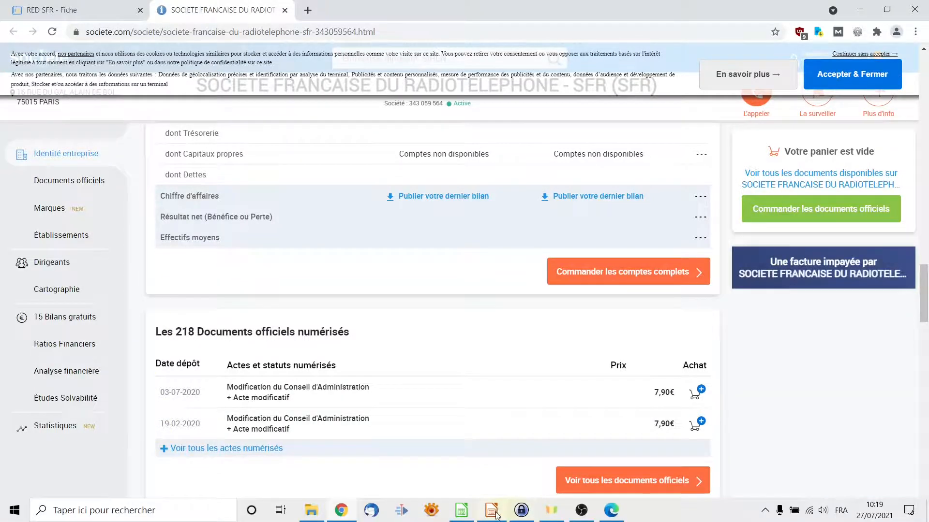
{"action": "left_click", "coordinate": [491, 510]}
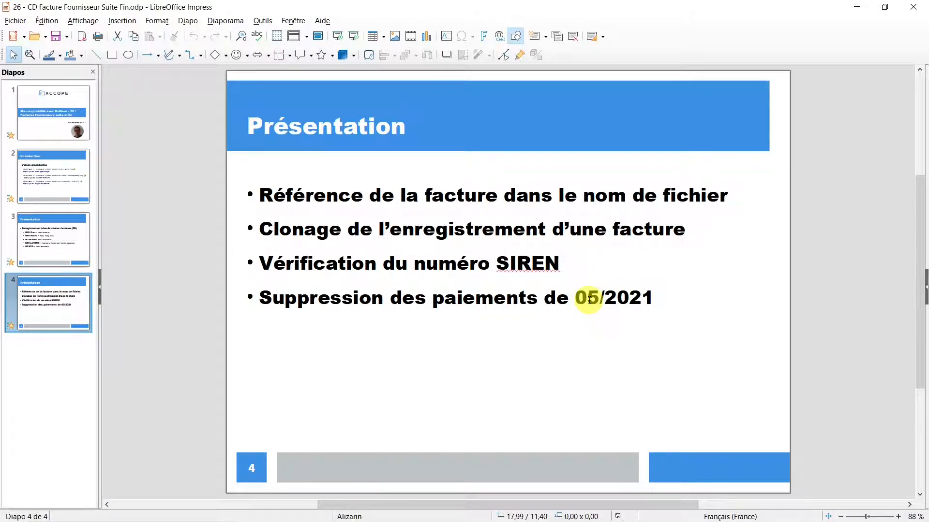
{"action": "mouse_move", "coordinate": [412, 518]}
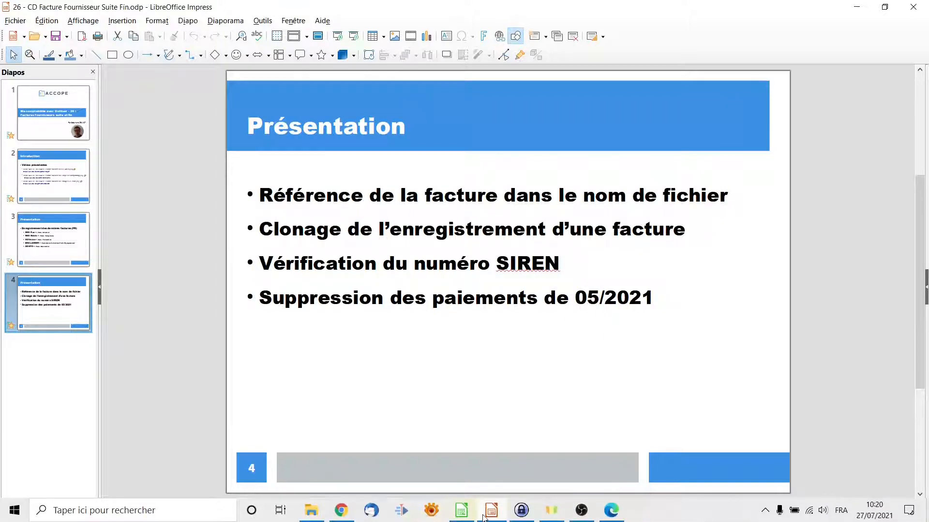
{"action": "left_click", "coordinate": [345, 513]}
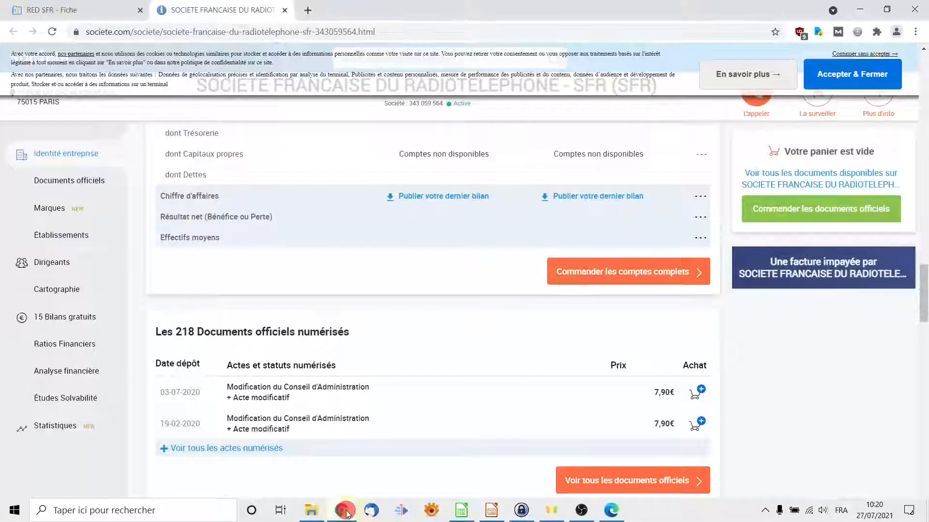
{"action": "left_click", "coordinate": [285, 9]}
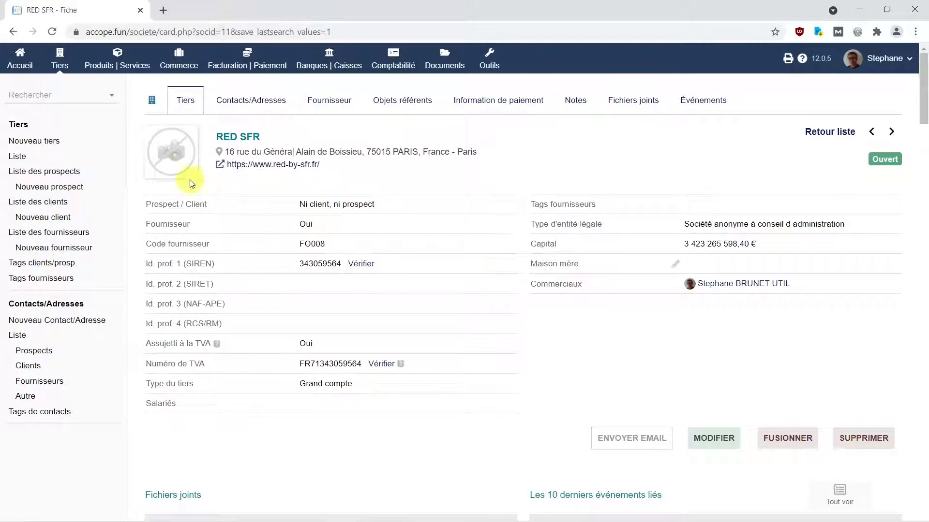
- Open invoice FAC2021004 through payment REC2021005, reopen it, and delete that 04/05/2021 payment
{"action": "left_click", "coordinate": [255, 73]}
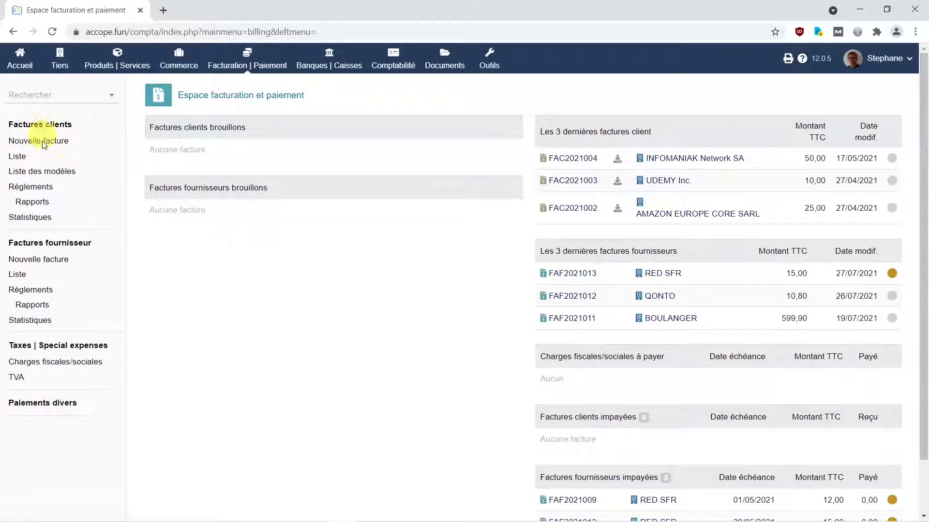
{"action": "left_click", "coordinate": [27, 191]}
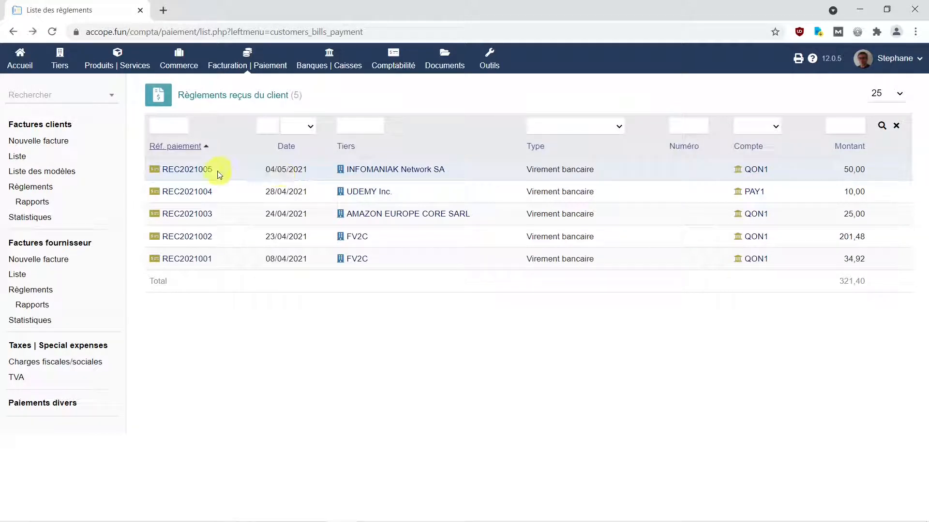
{"action": "left_click", "coordinate": [198, 169]}
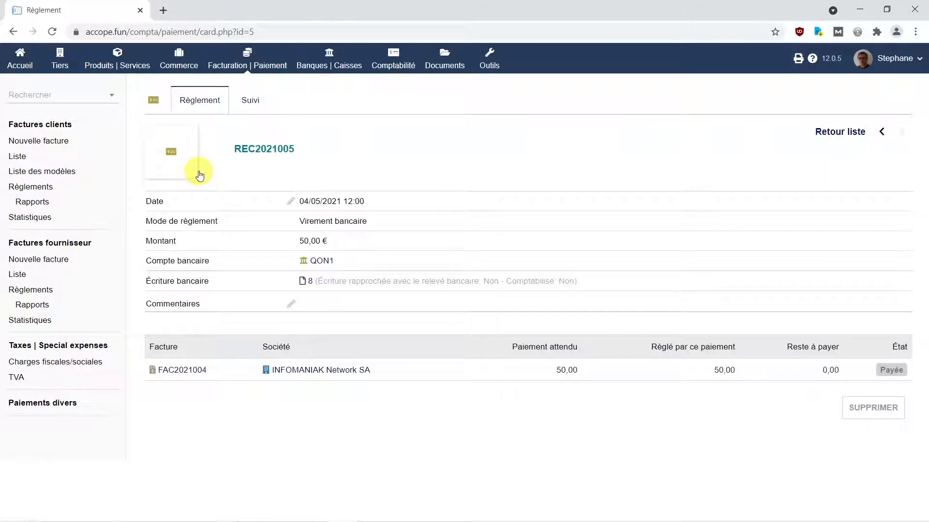
{"action": "left_click", "coordinate": [193, 375]}
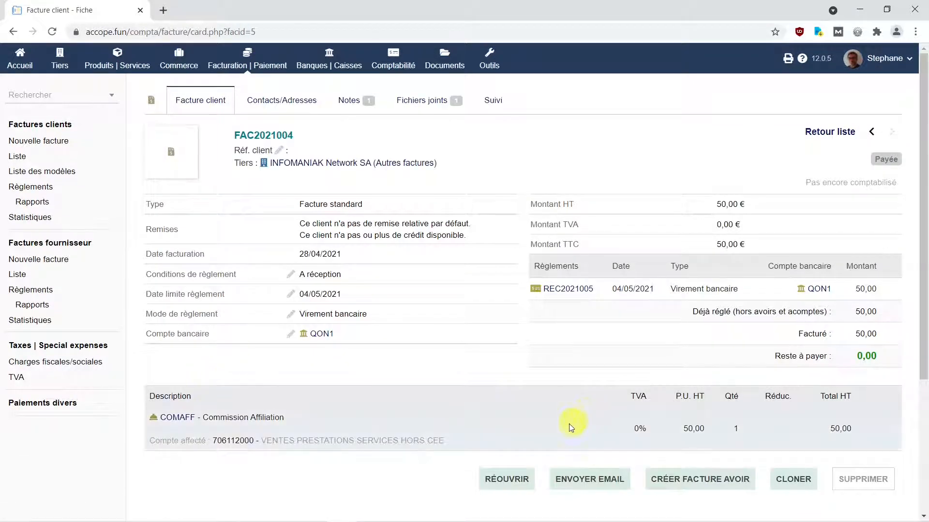
{"action": "left_click", "coordinate": [516, 486]}
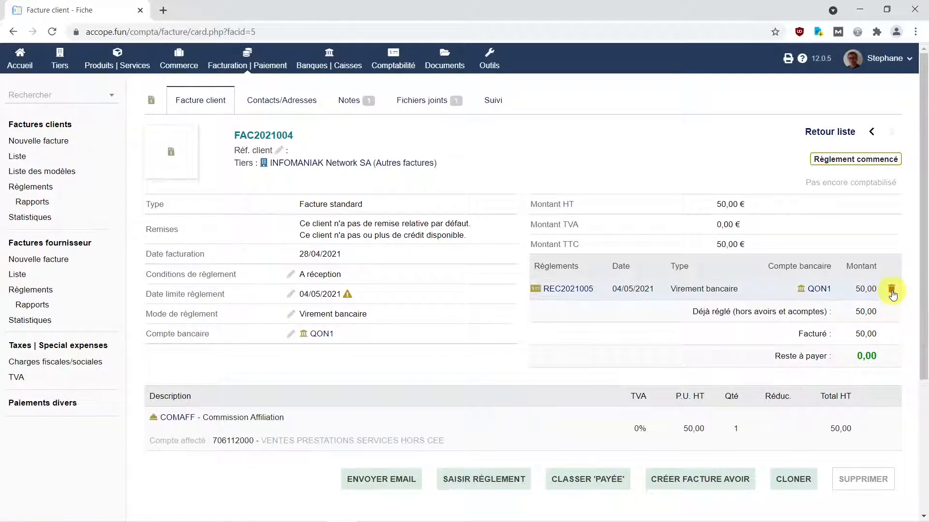
{"action": "left_click", "coordinate": [891, 290]}
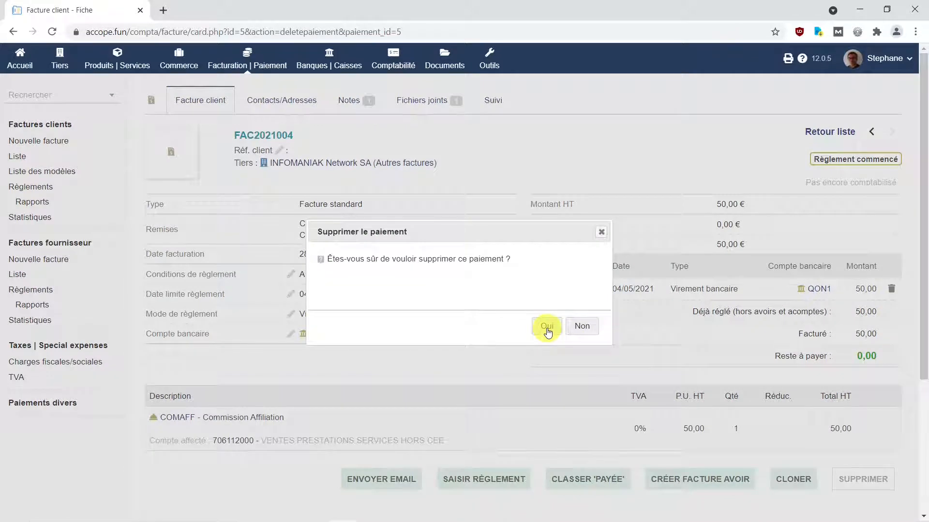
{"action": "left_click", "coordinate": [546, 328]}
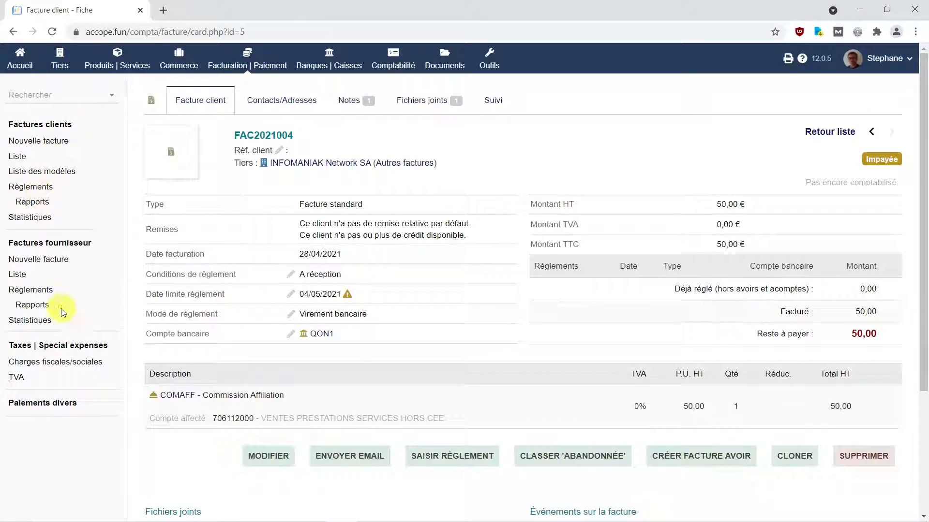
- Open FAF2021006 through supplier payment REFF2021006, reopen it, and delete that 09/05/2021 payment
{"action": "left_click", "coordinate": [43, 294]}
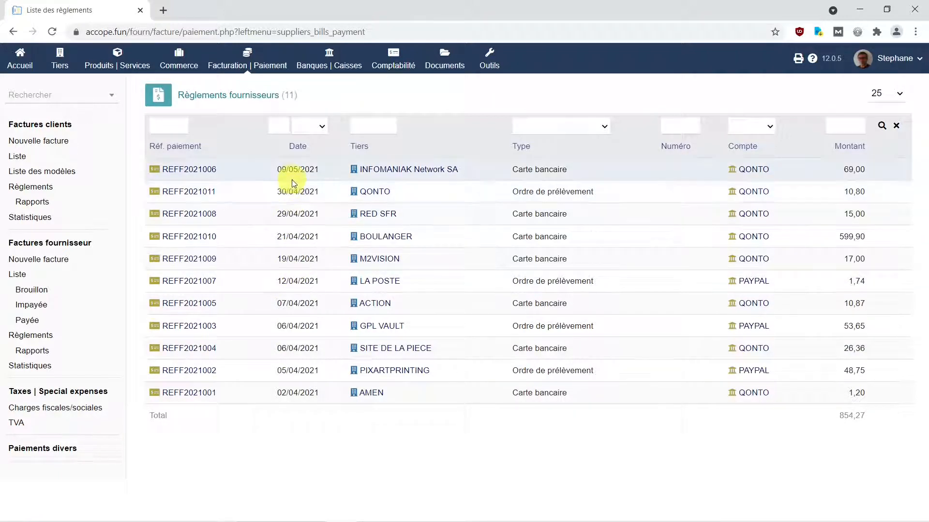
{"action": "left_click", "coordinate": [200, 172]}
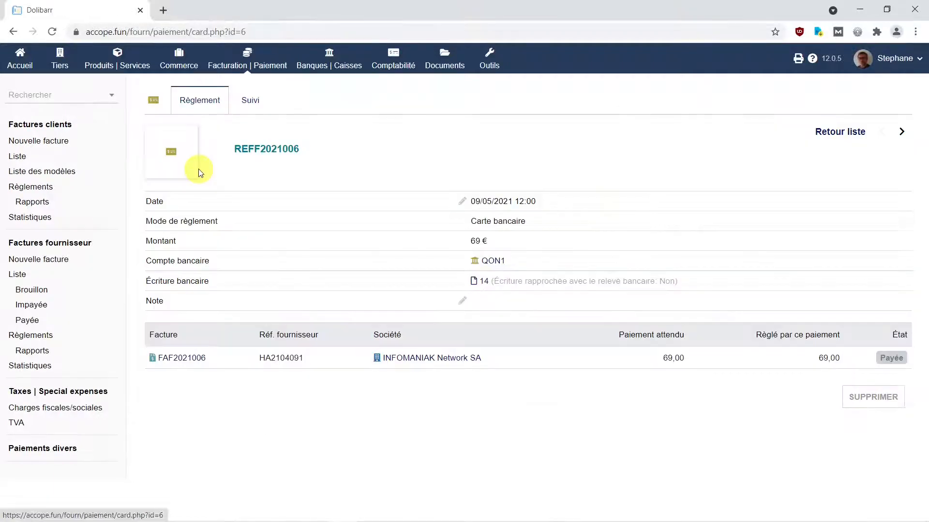
{"action": "left_click", "coordinate": [191, 358]}
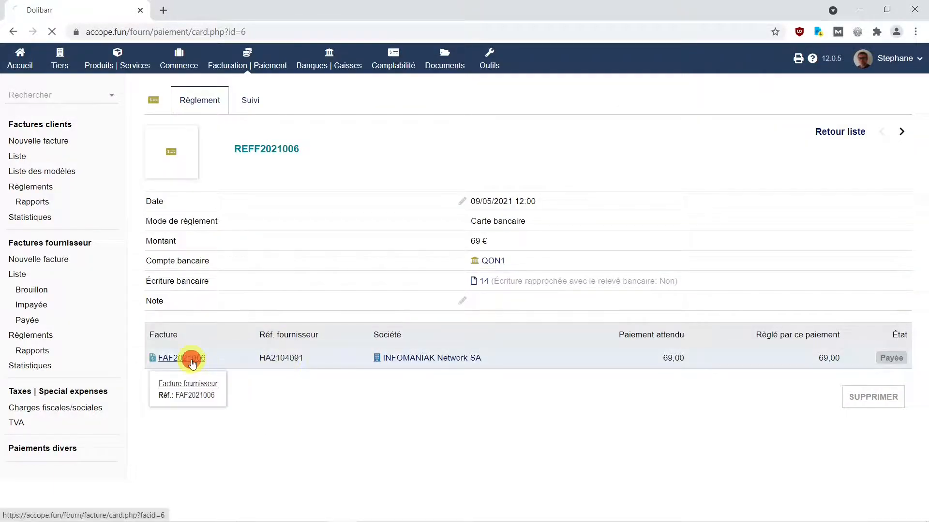
{"action": "left_click", "coordinate": [498, 476]}
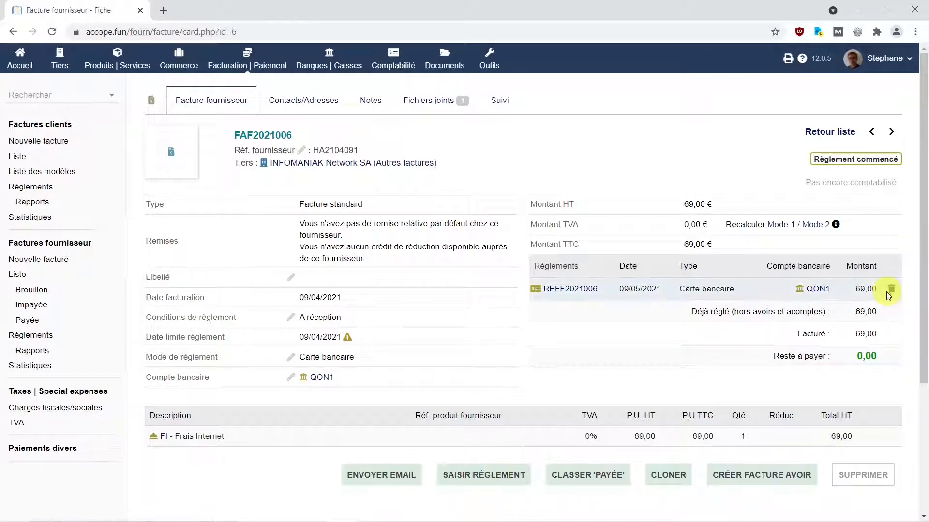
{"action": "left_click", "coordinate": [891, 290]}
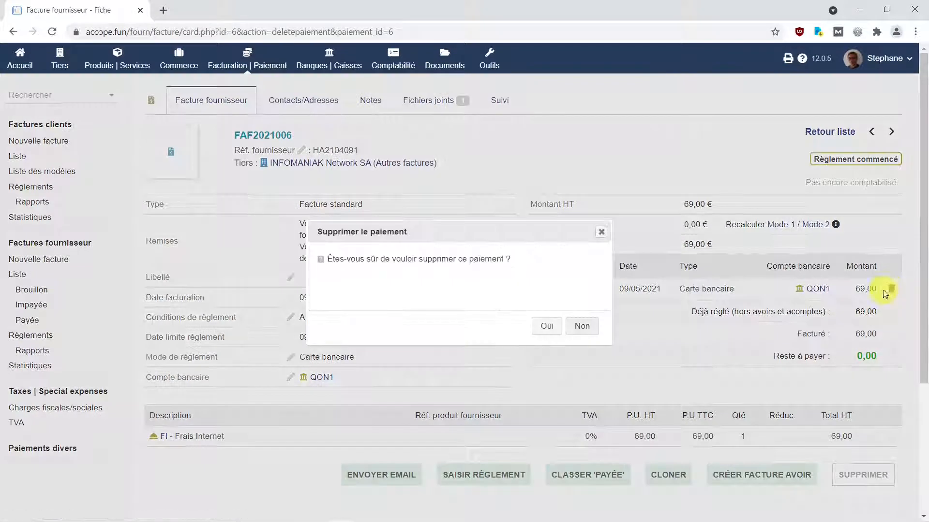
{"action": "left_click", "coordinate": [547, 325]}
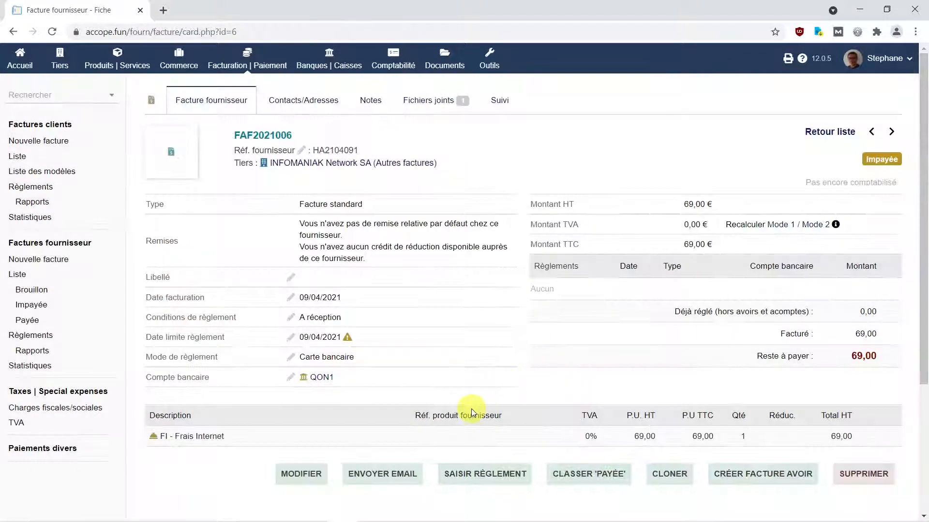